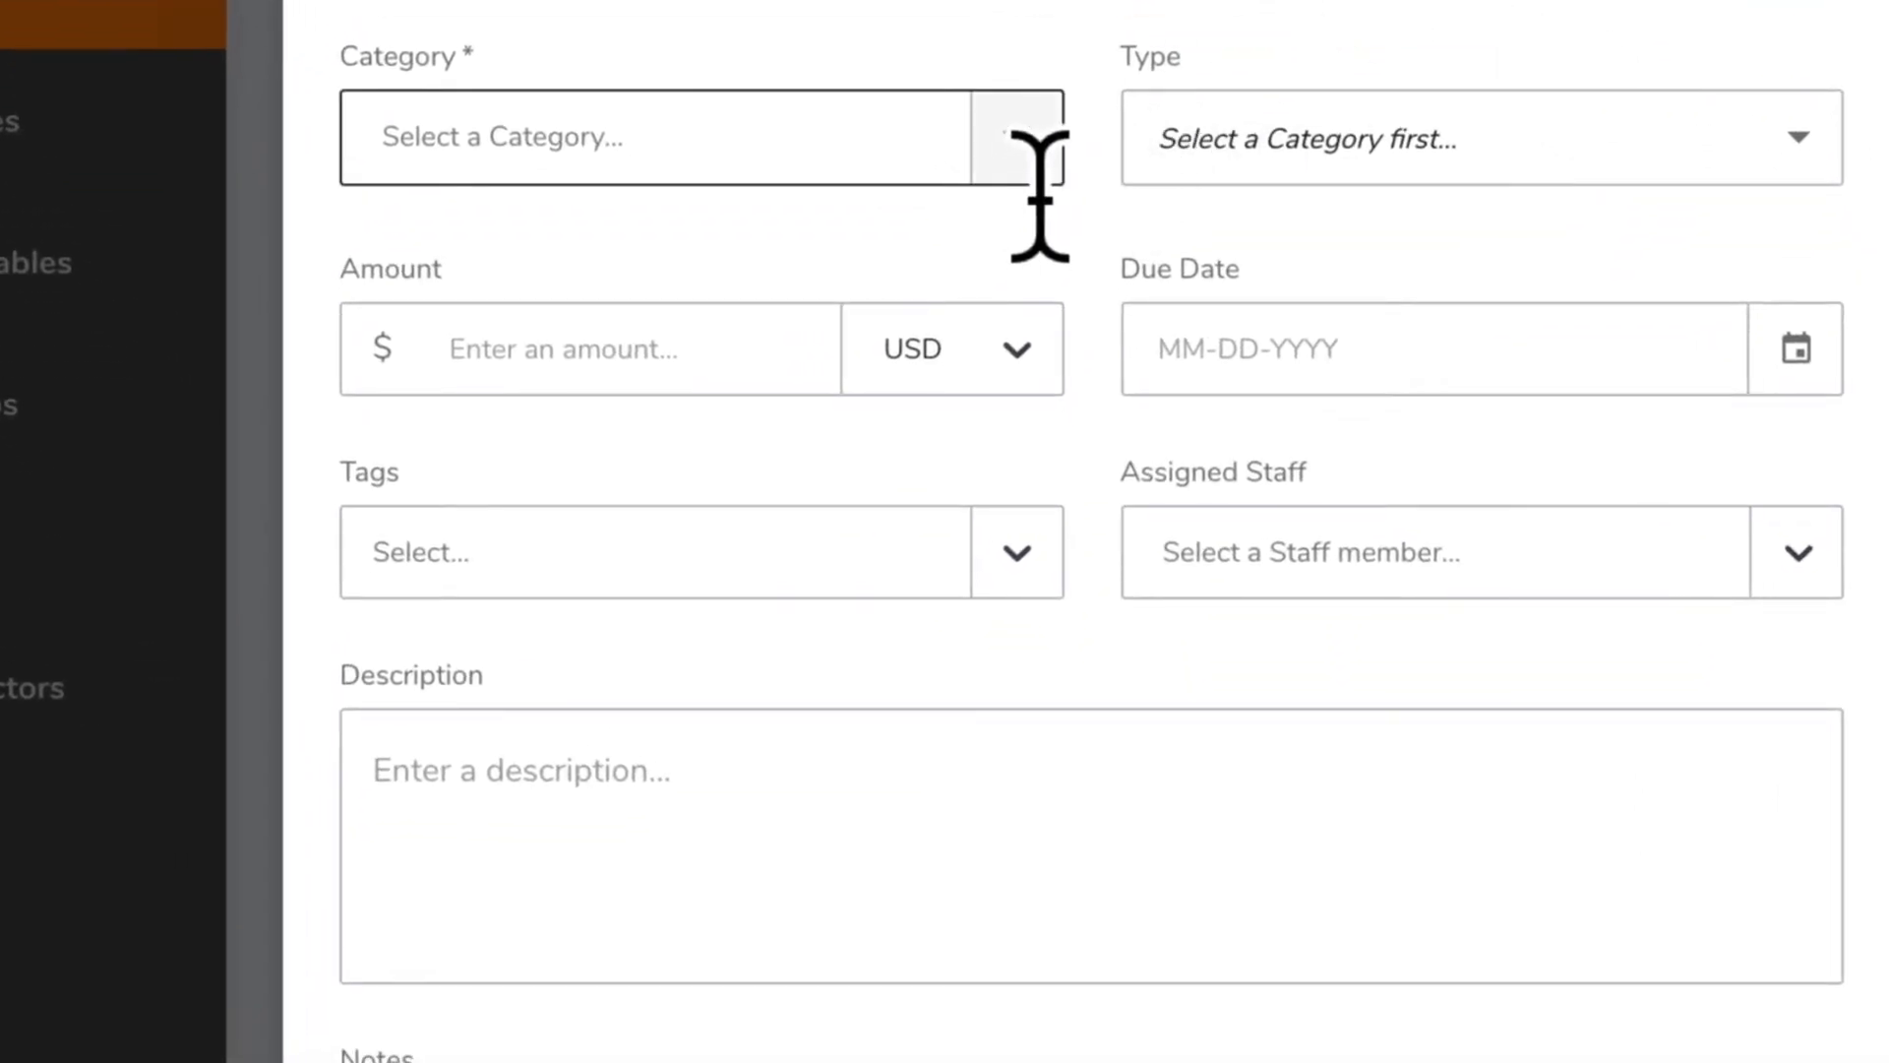
Set the new deliverable's category to Artwork and its type to Cover art
click(1028, 148)
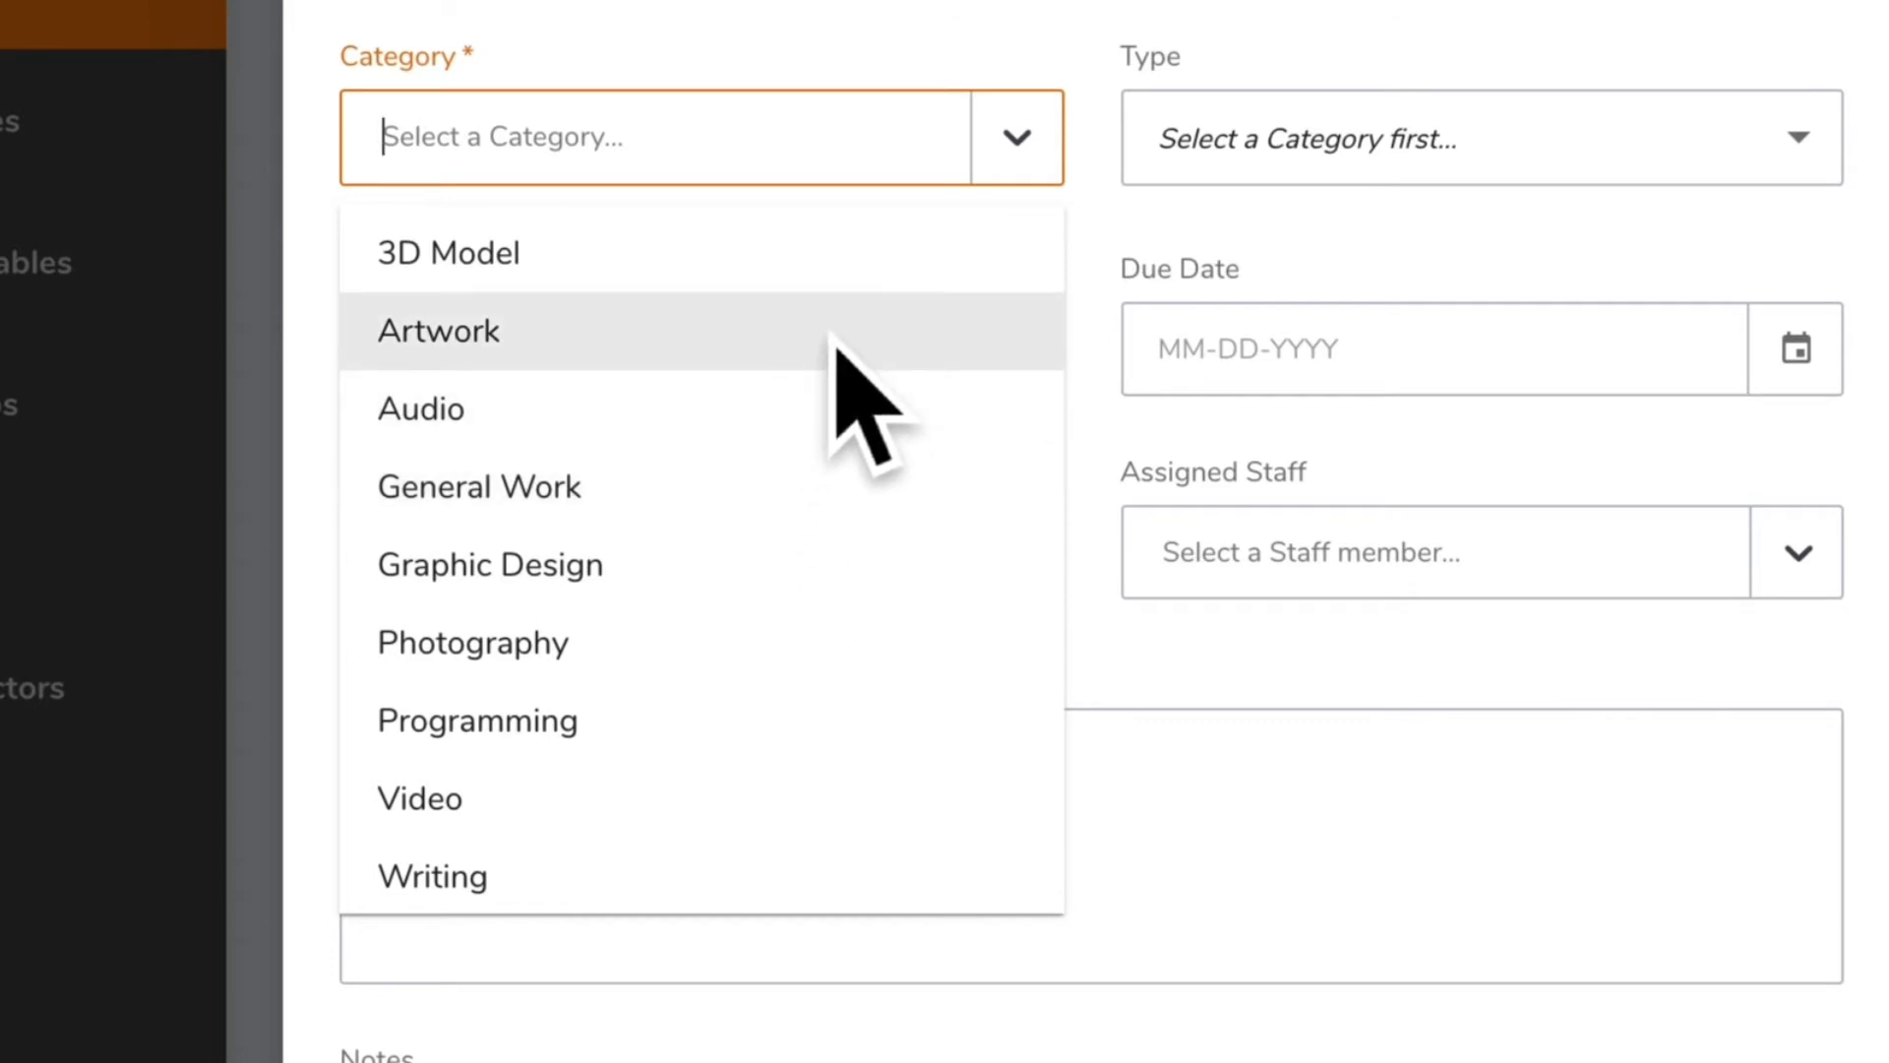
click(833, 338)
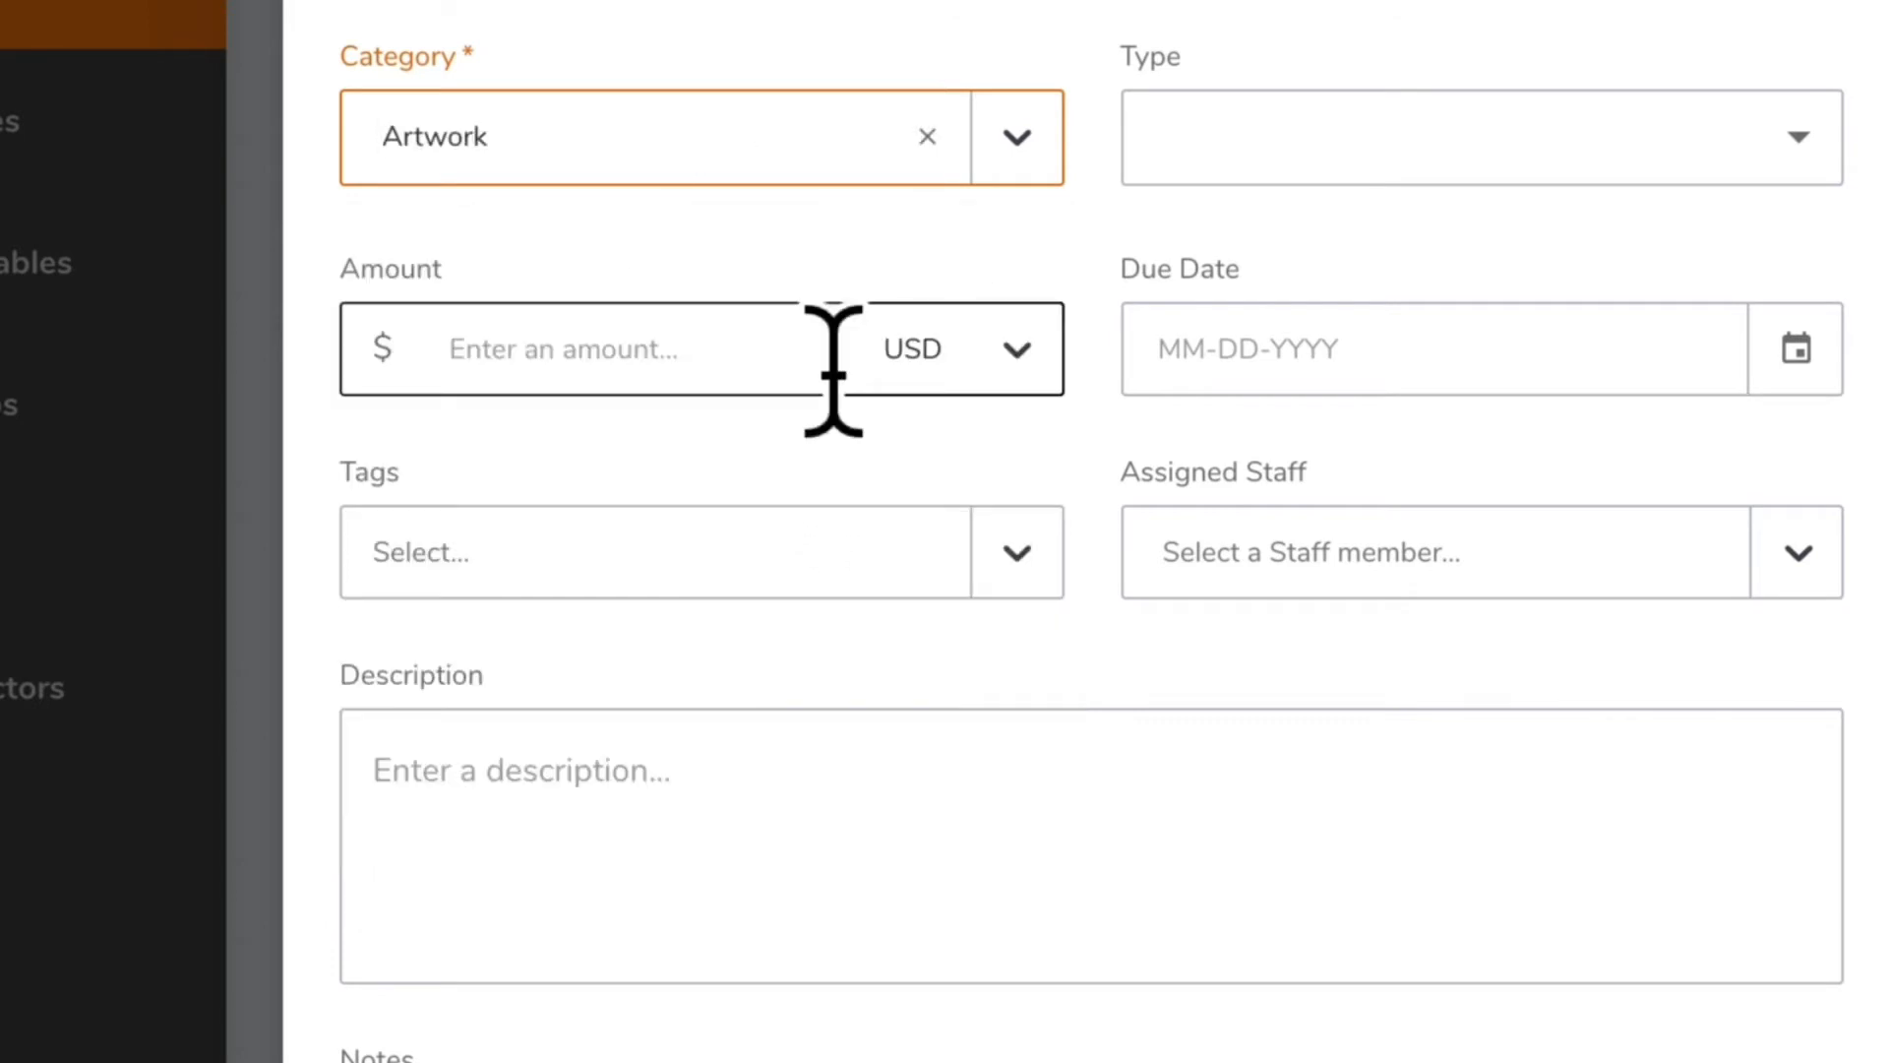
click(1832, 170)
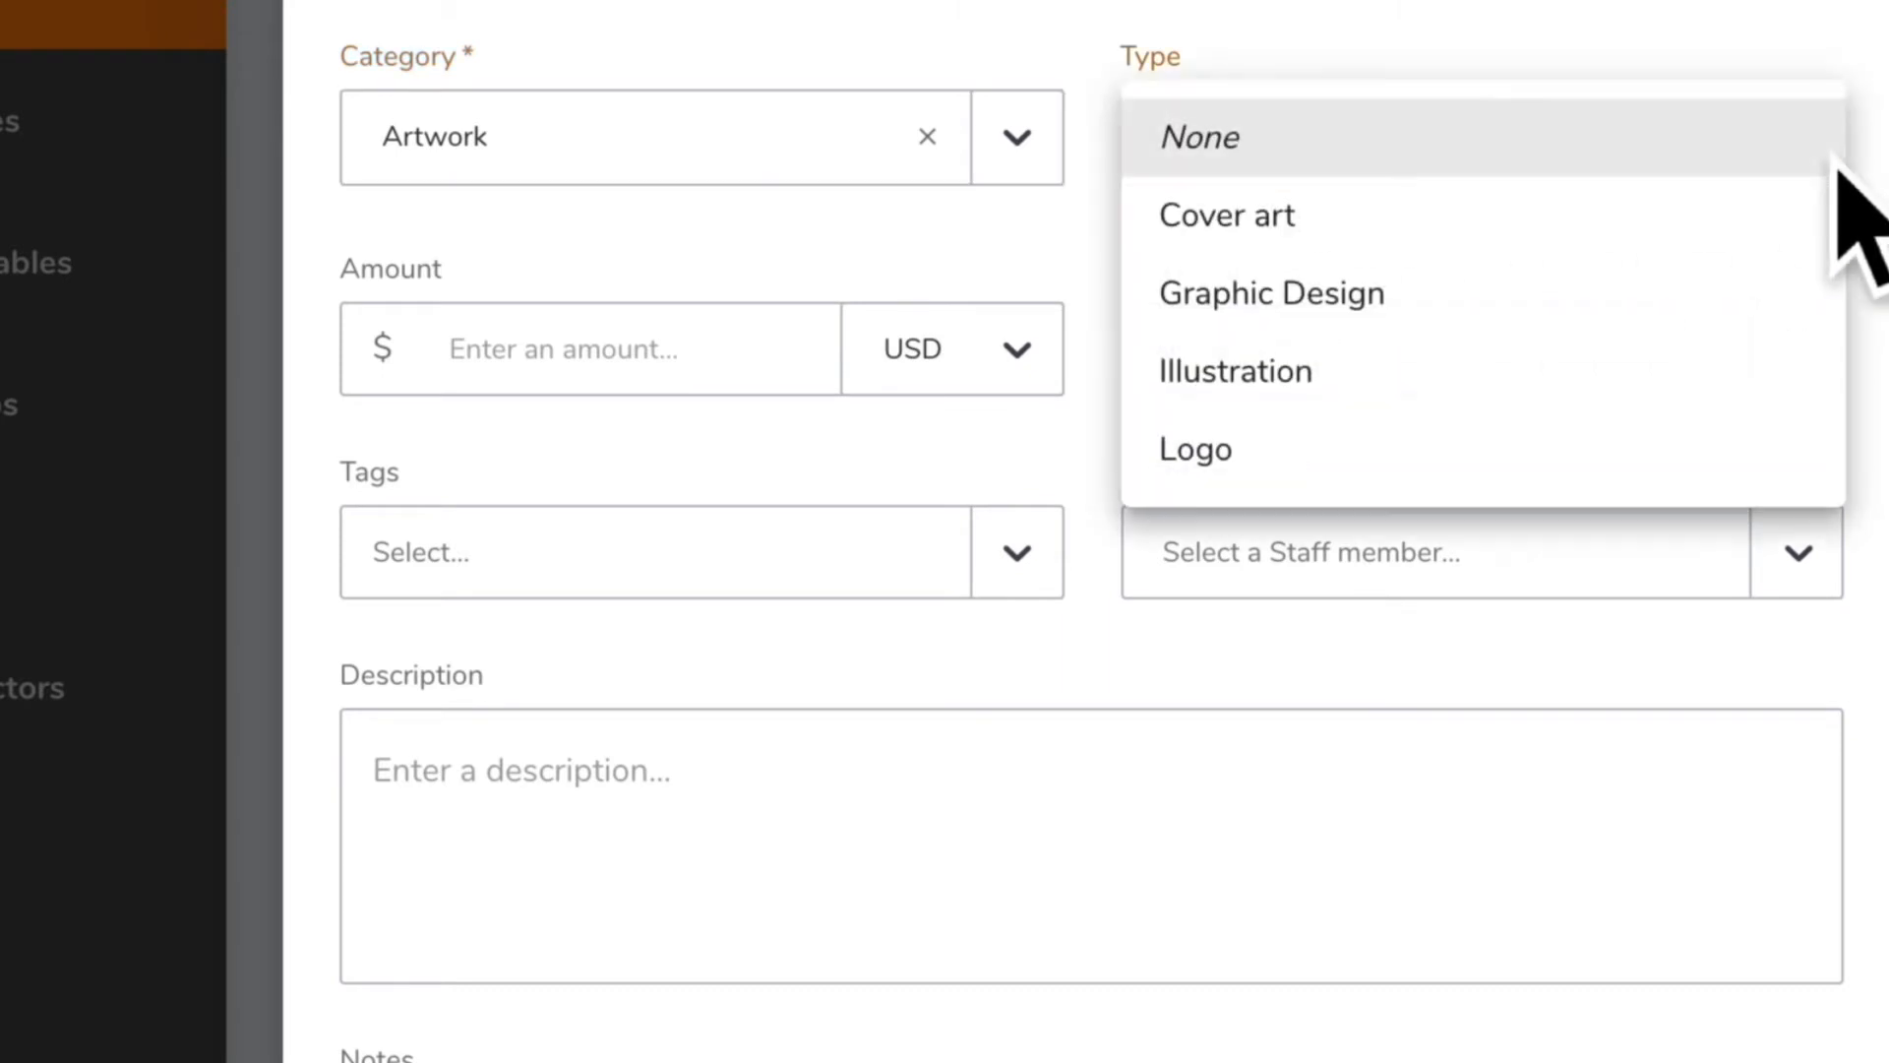
click(1584, 236)
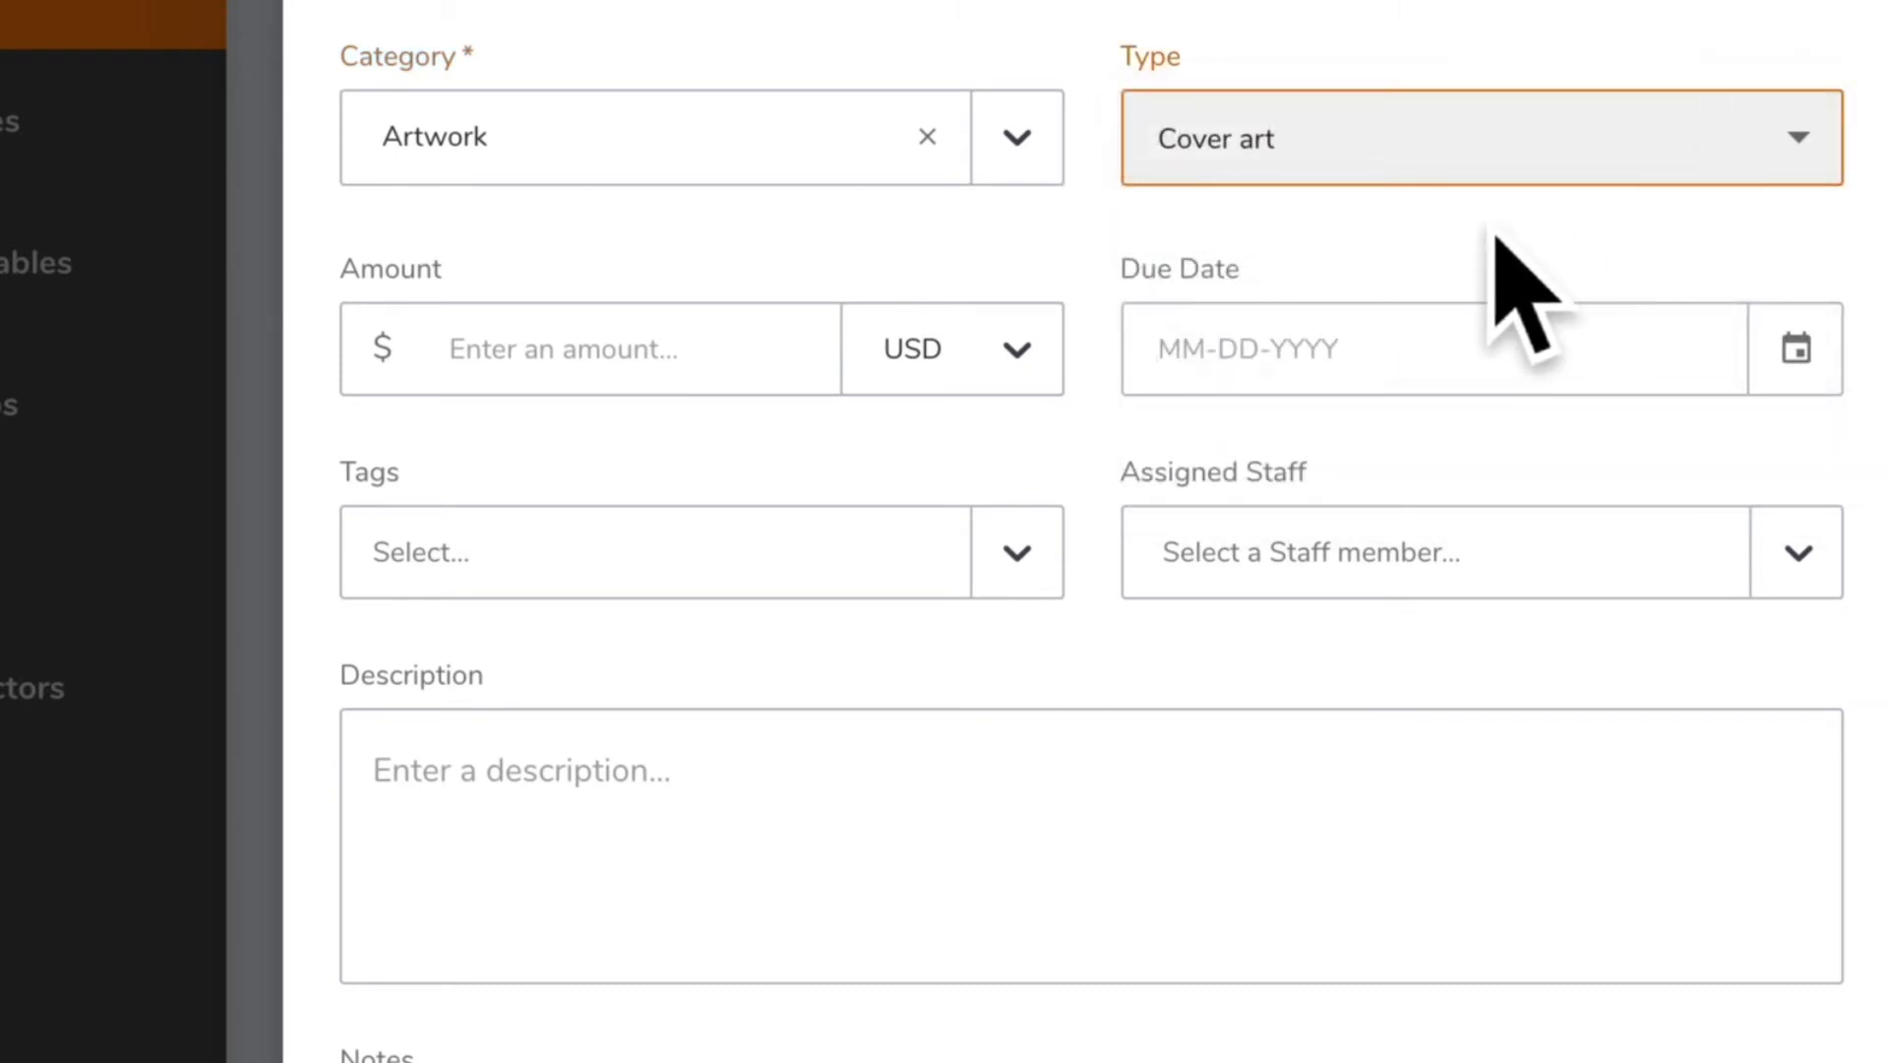
Enter an amount of 2000 for the deliverable and browse the available currencies, keeping USD
click(694, 381)
text(2000)
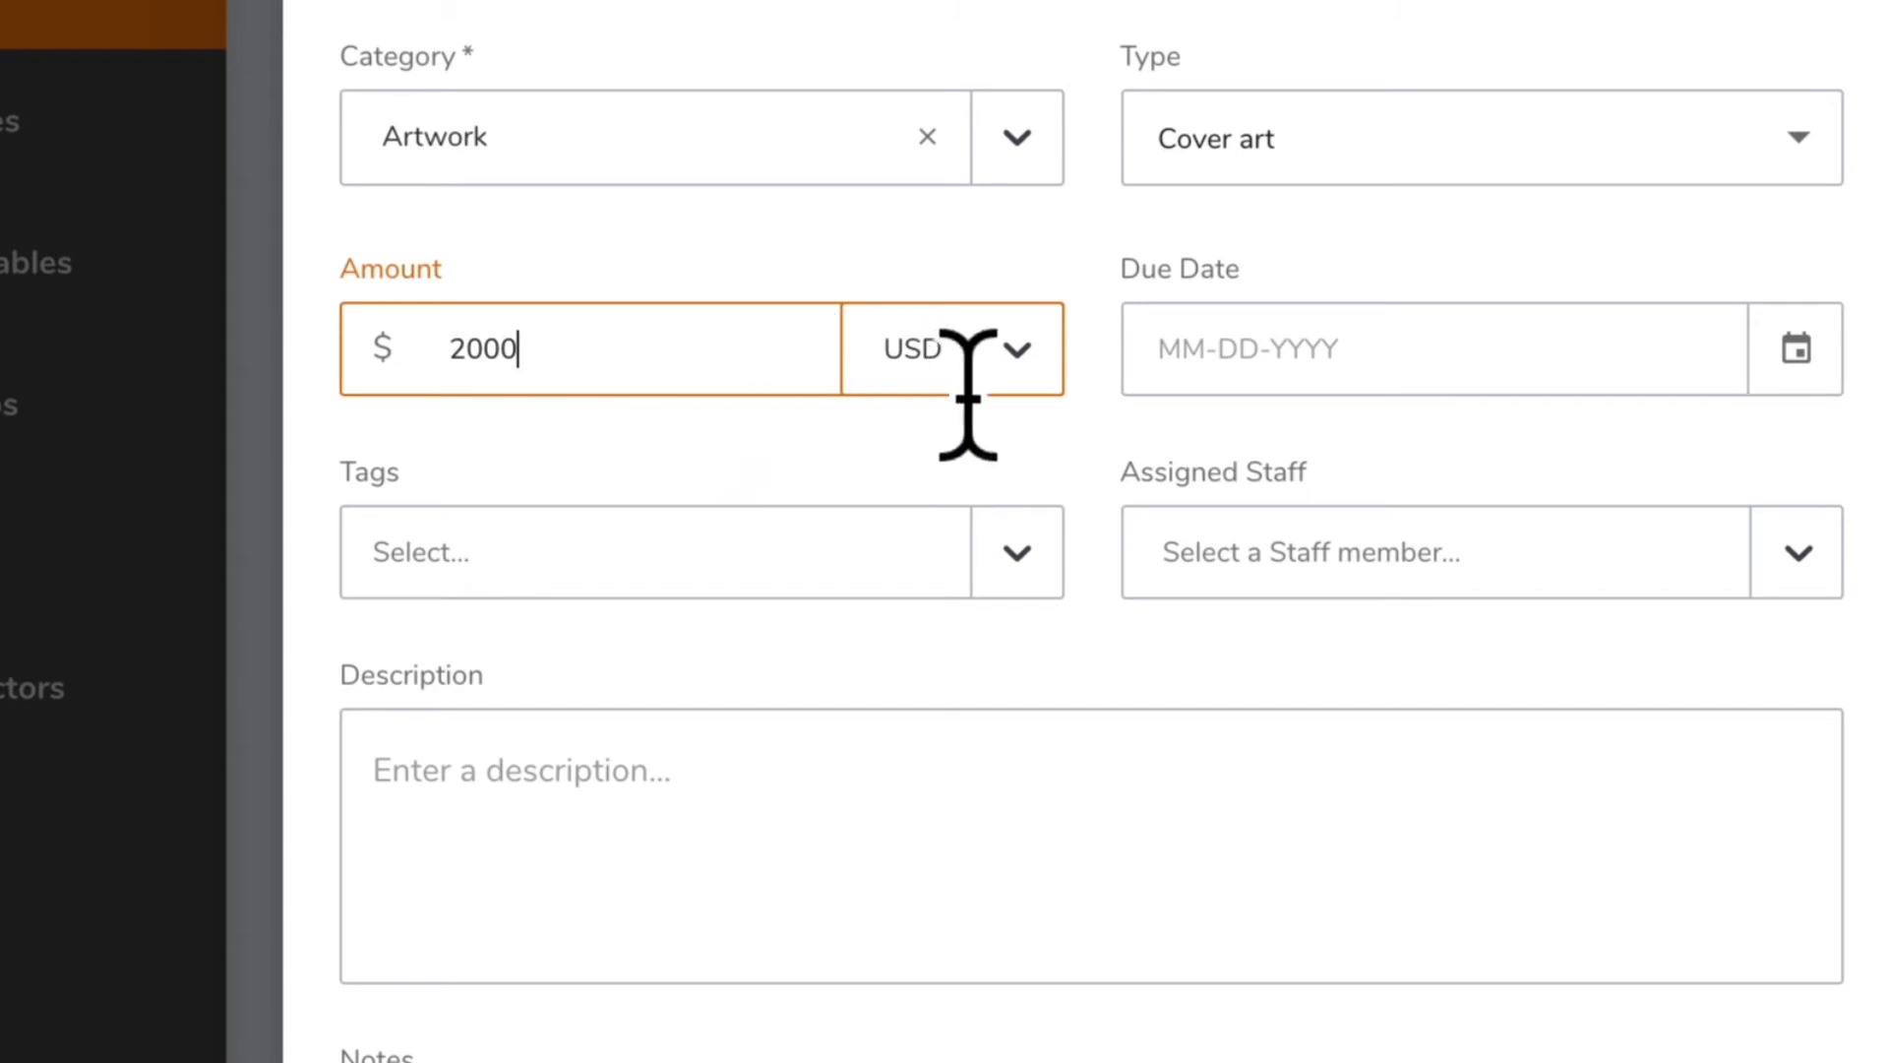
click(1015, 386)
scroll(1012, 571, down, 9)
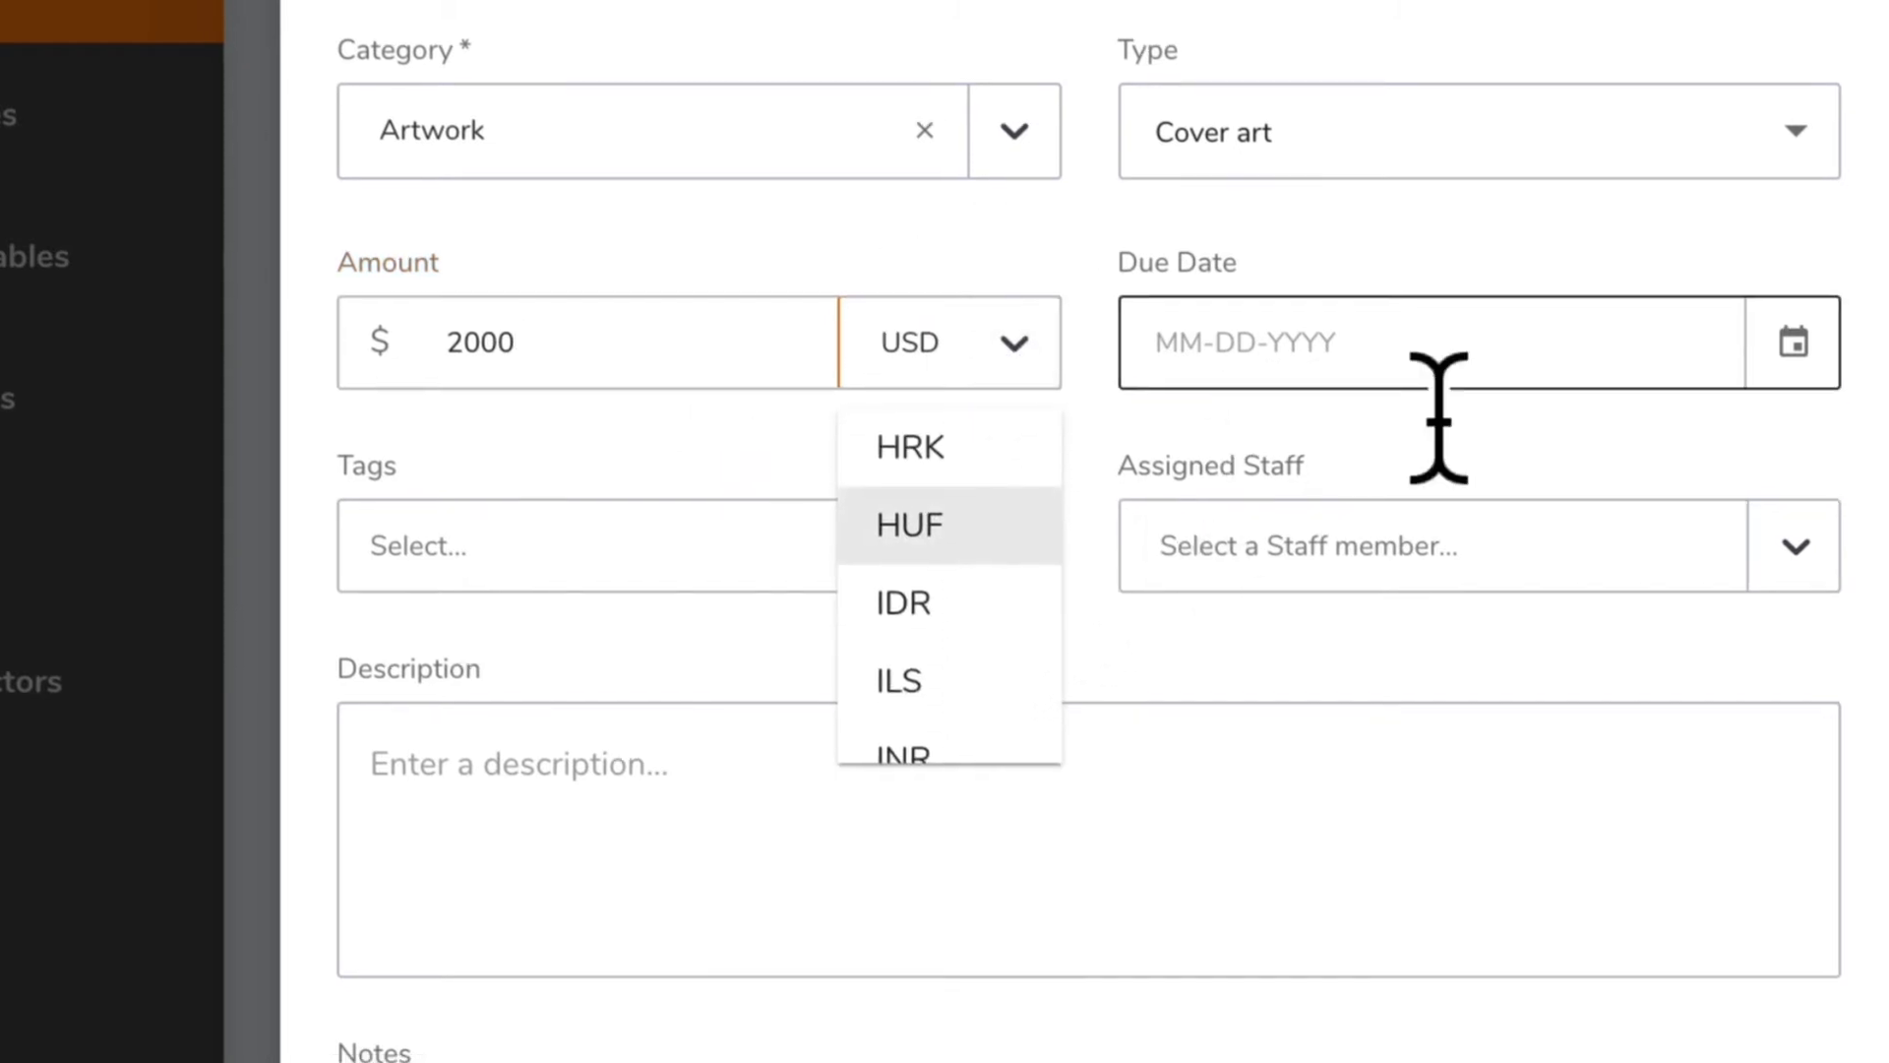
Set the deliverable's due date to January 21, 2021
click(1746, 163)
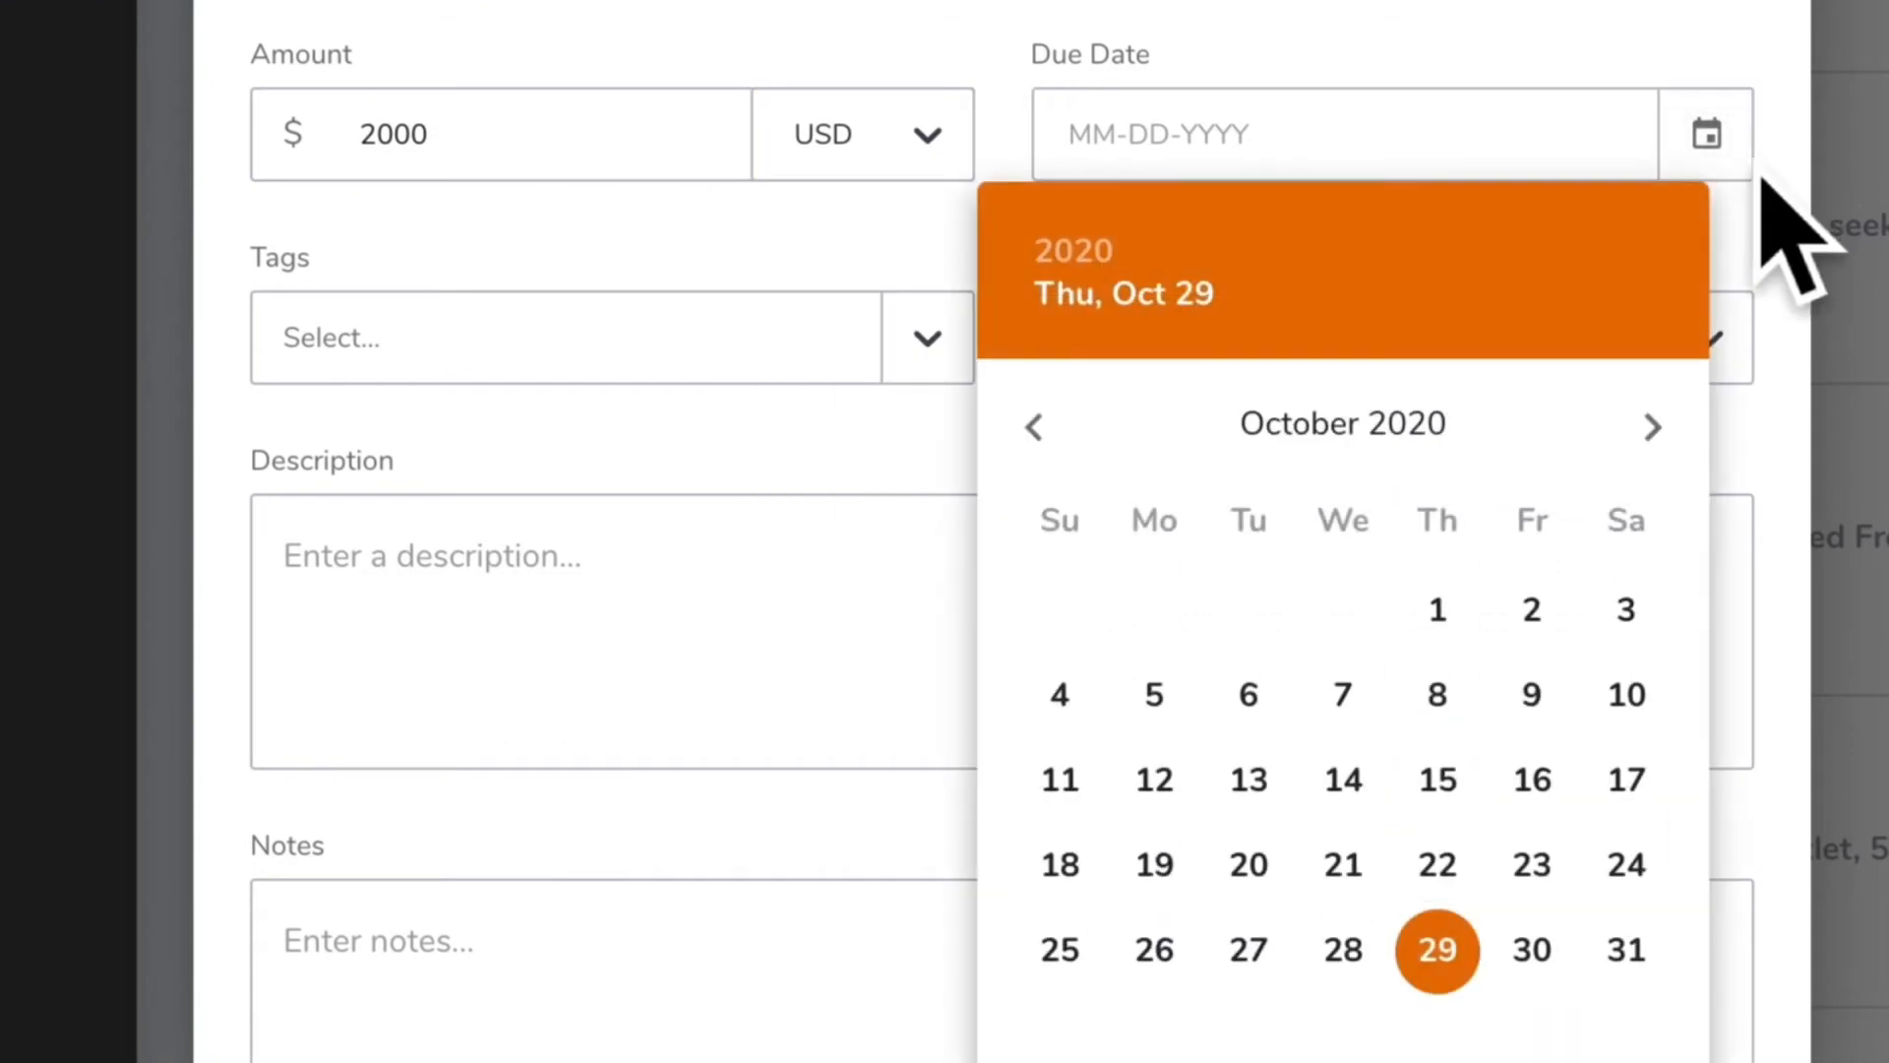
click(1679, 437)
click(1679, 436)
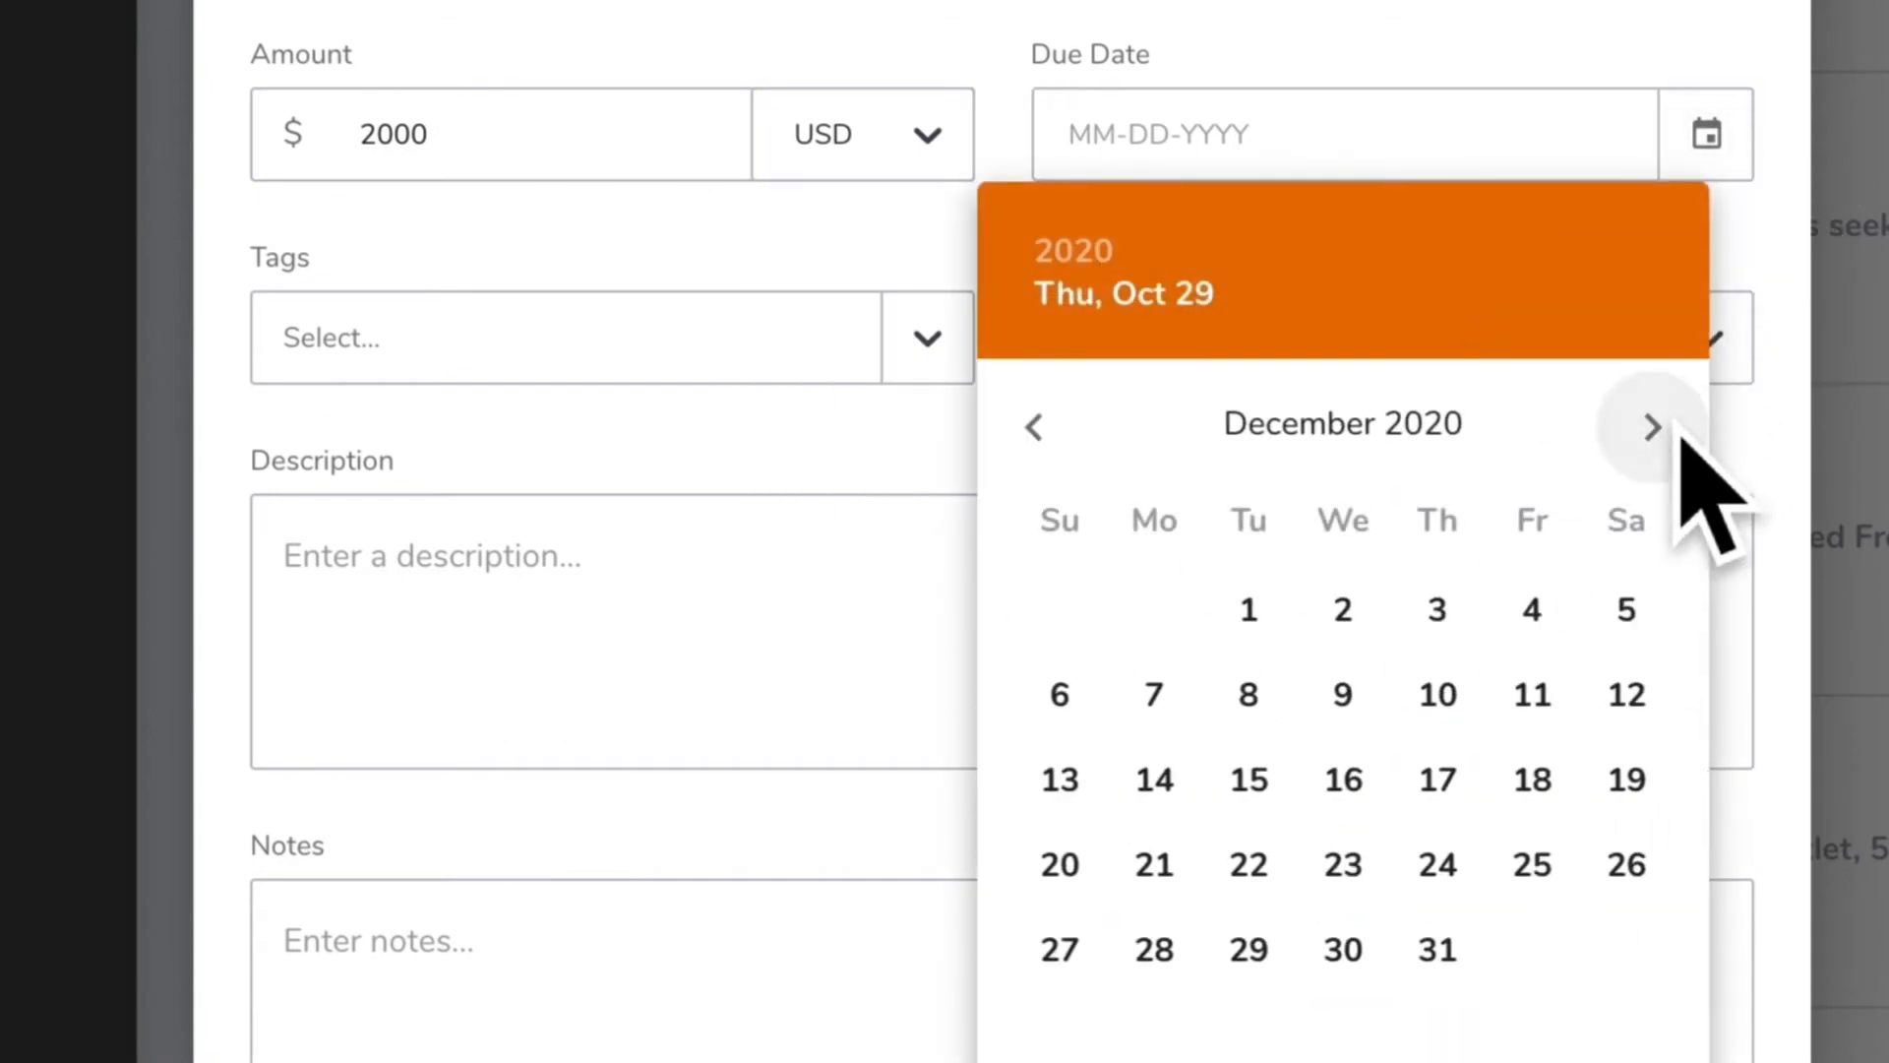
click(1678, 436)
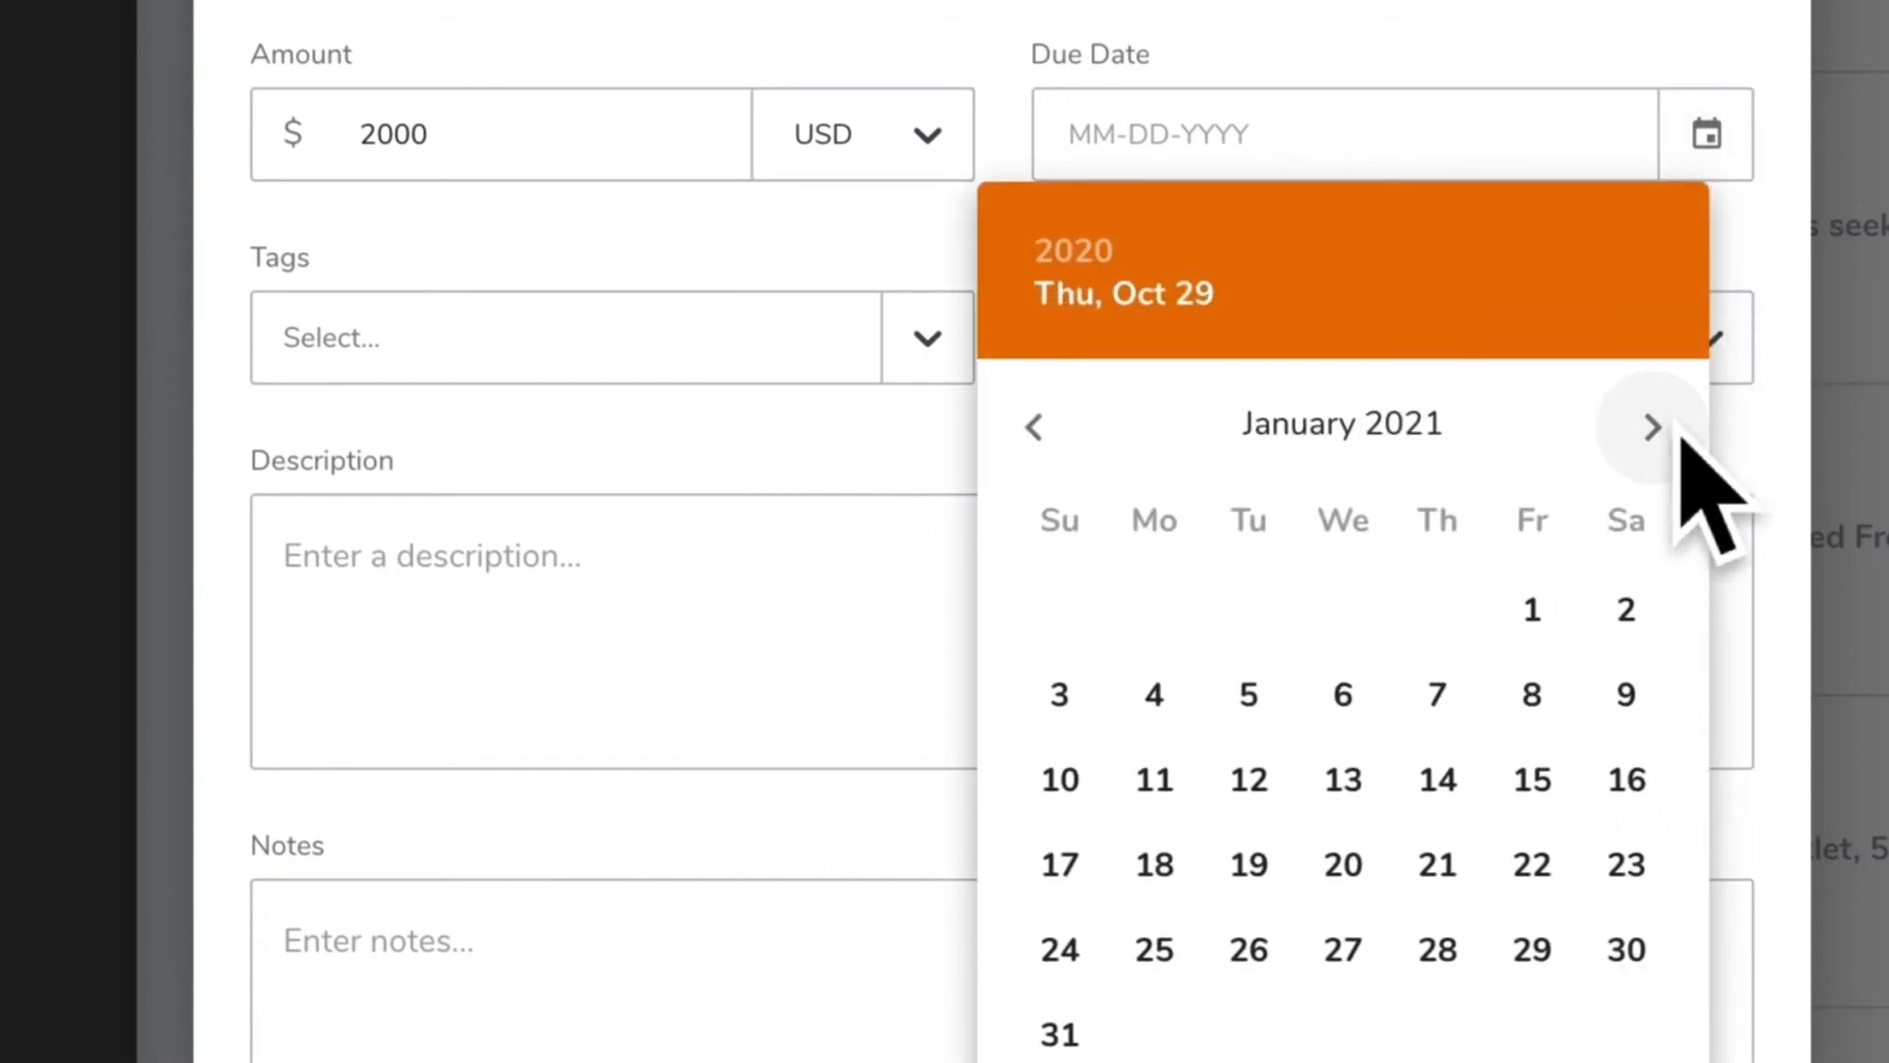
click(1455, 876)
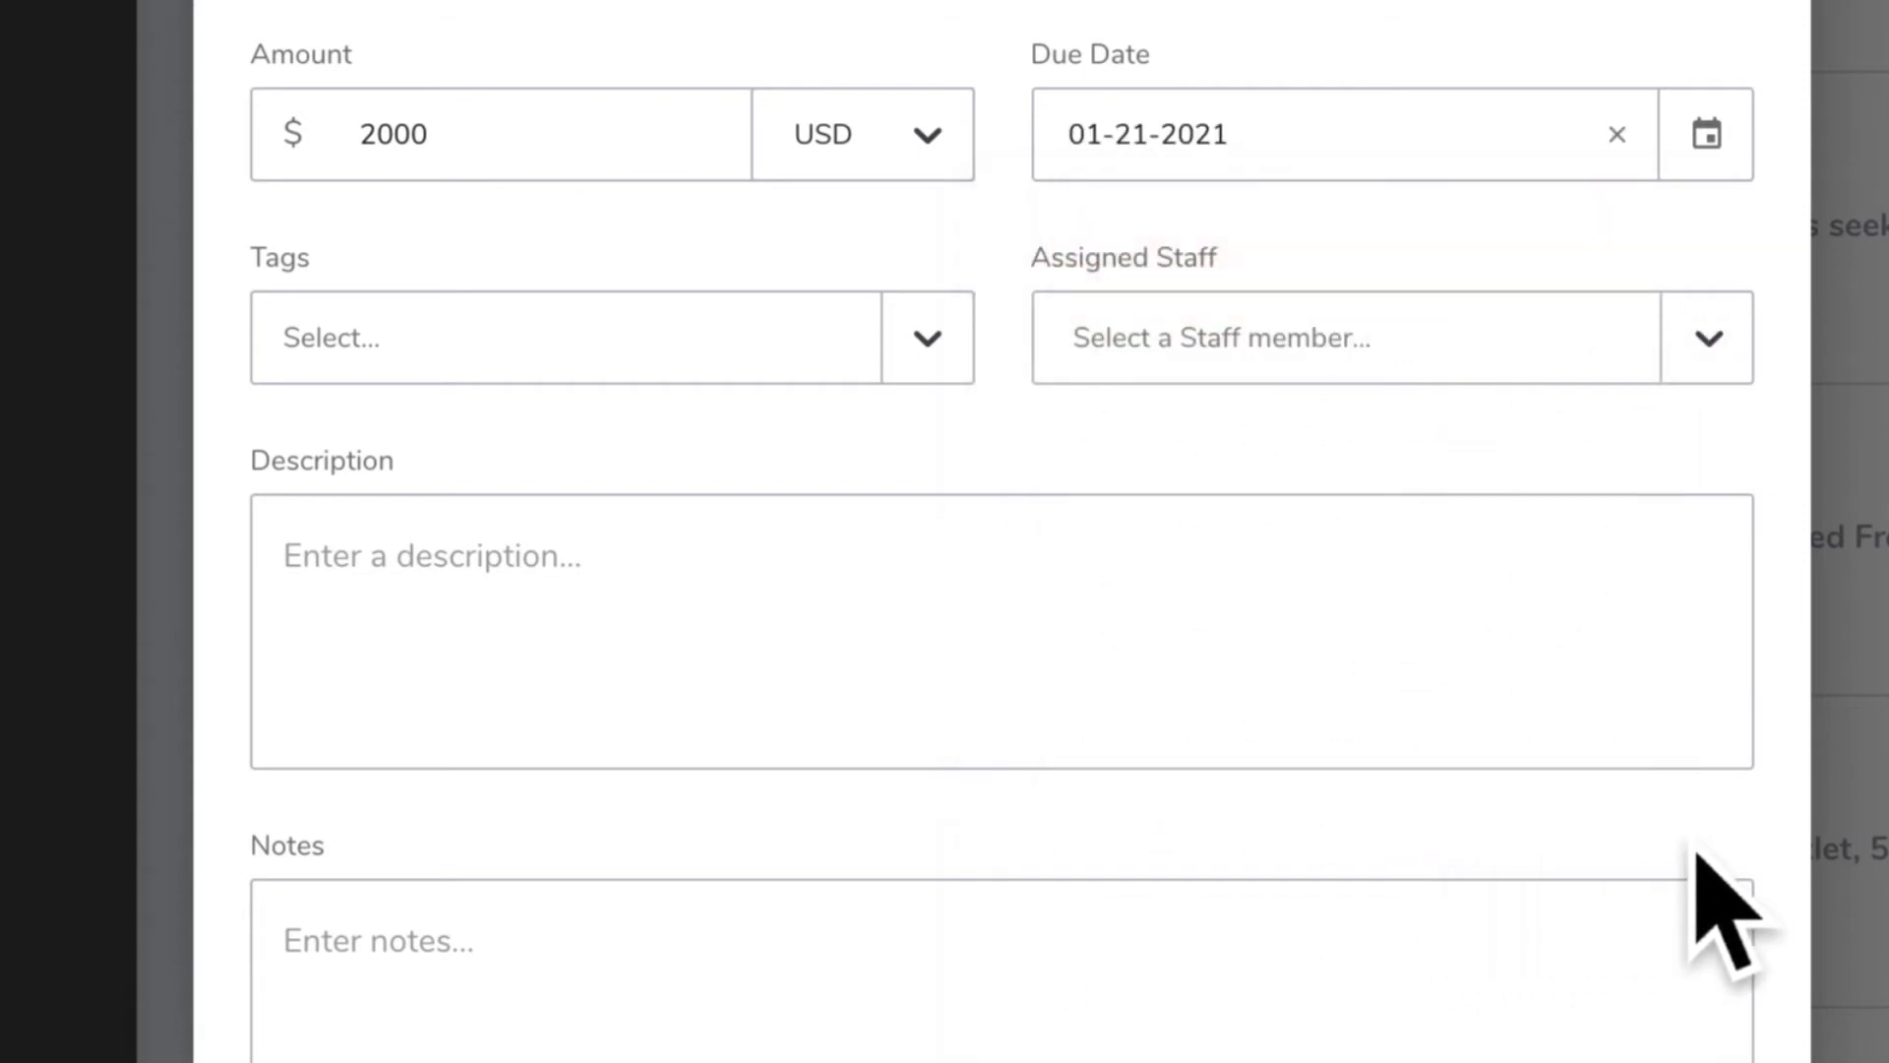
Add the Cover tag and assign the last listed staff member to the deliverable
click(962, 379)
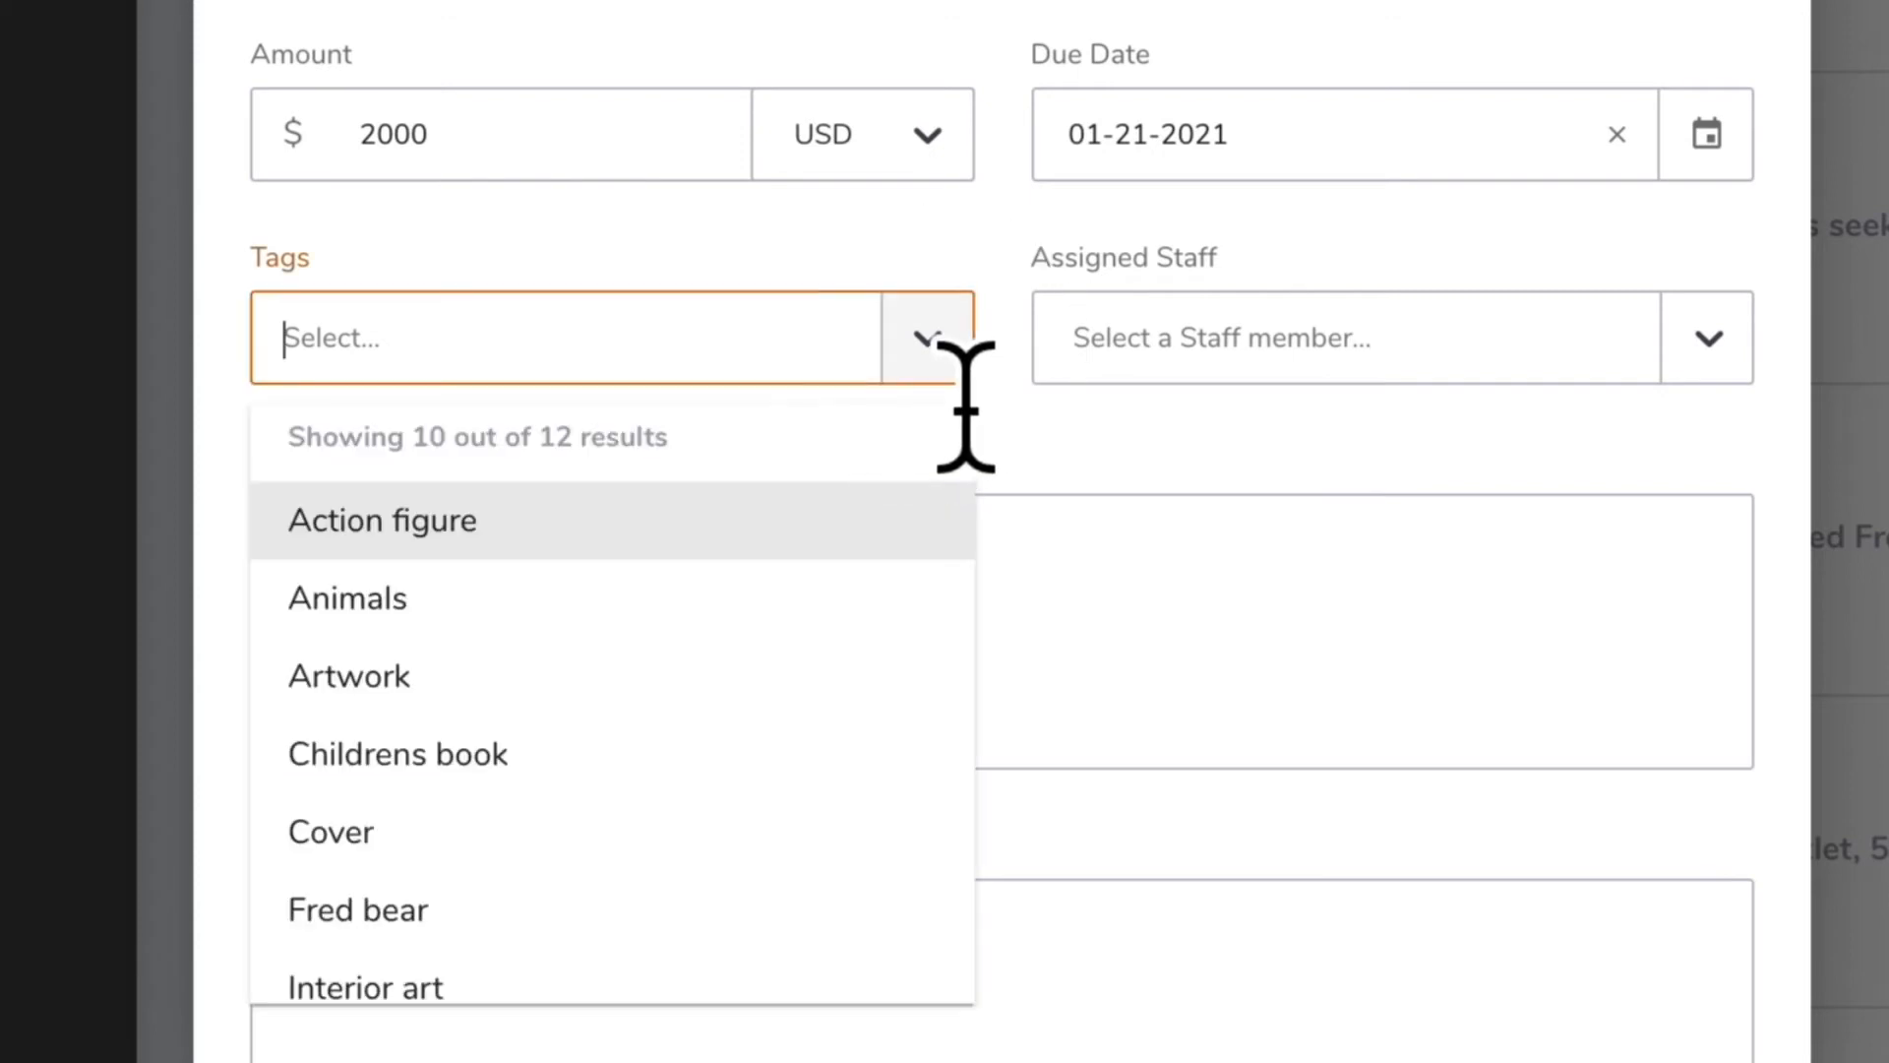
click(656, 836)
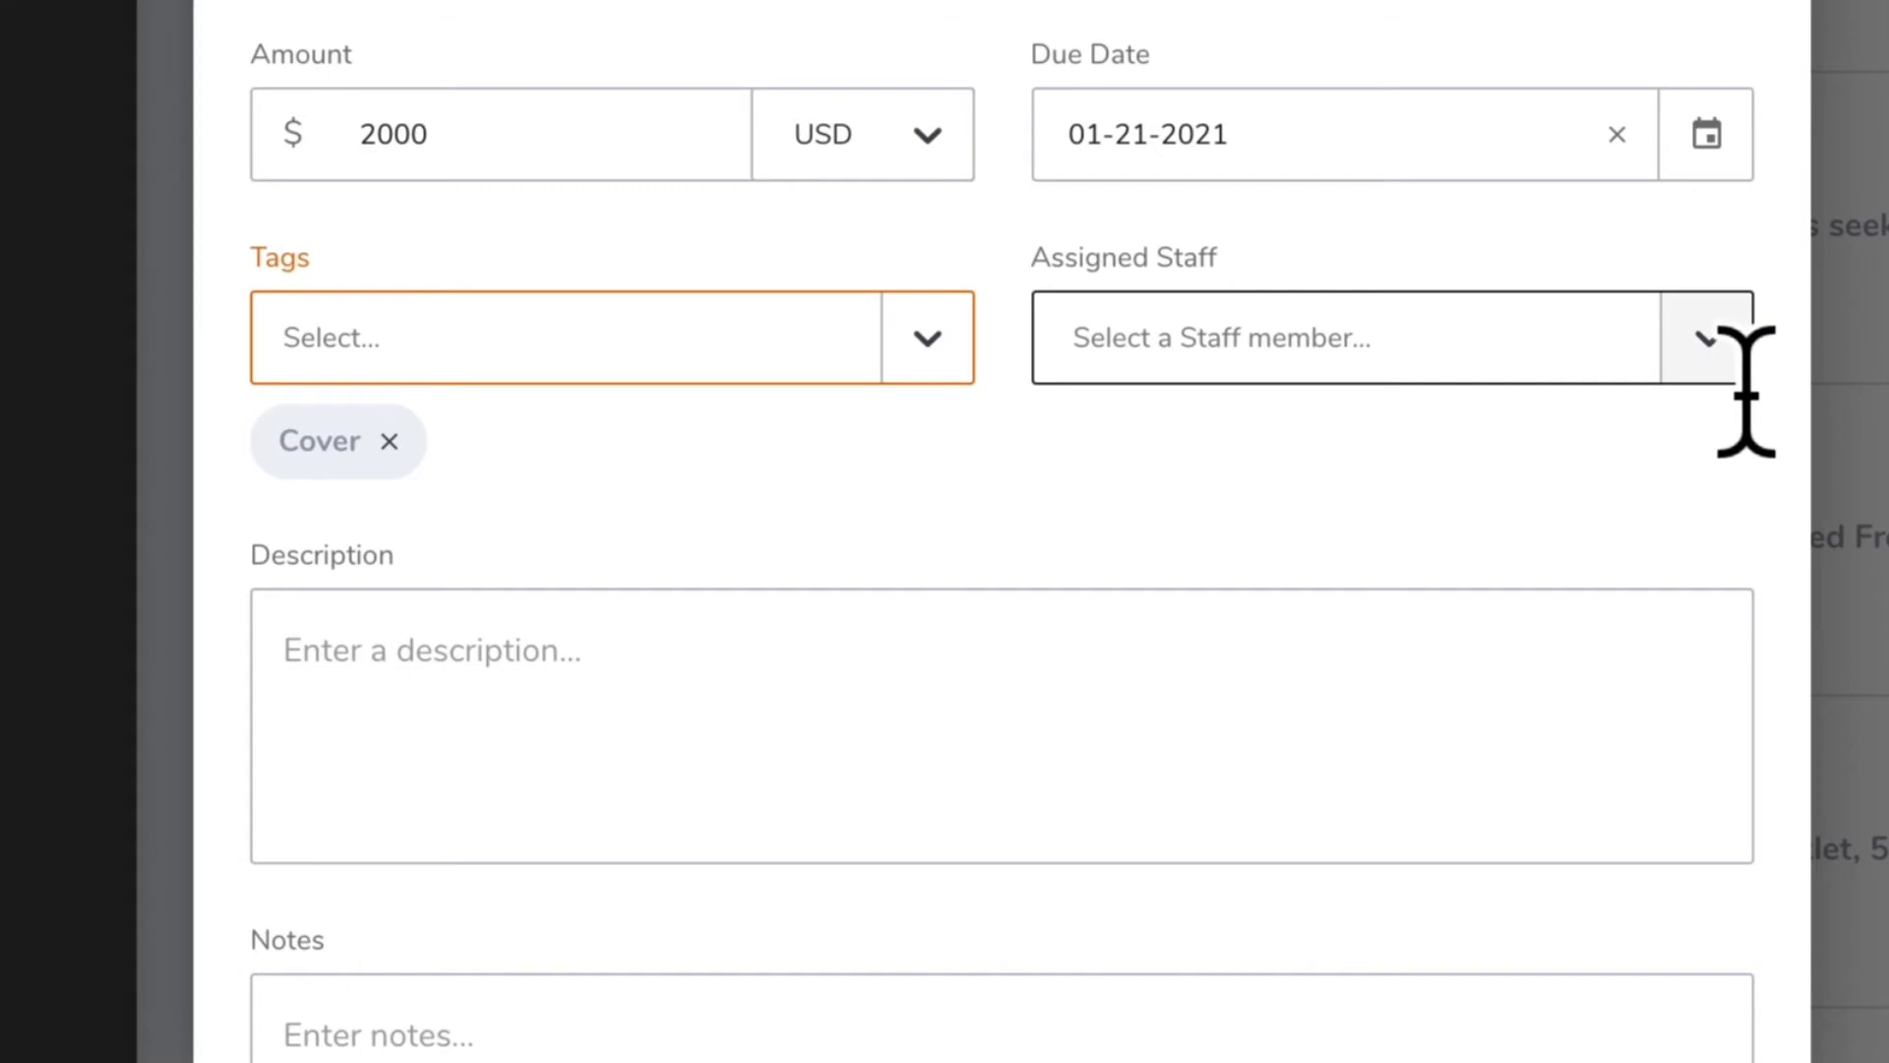
click(1712, 339)
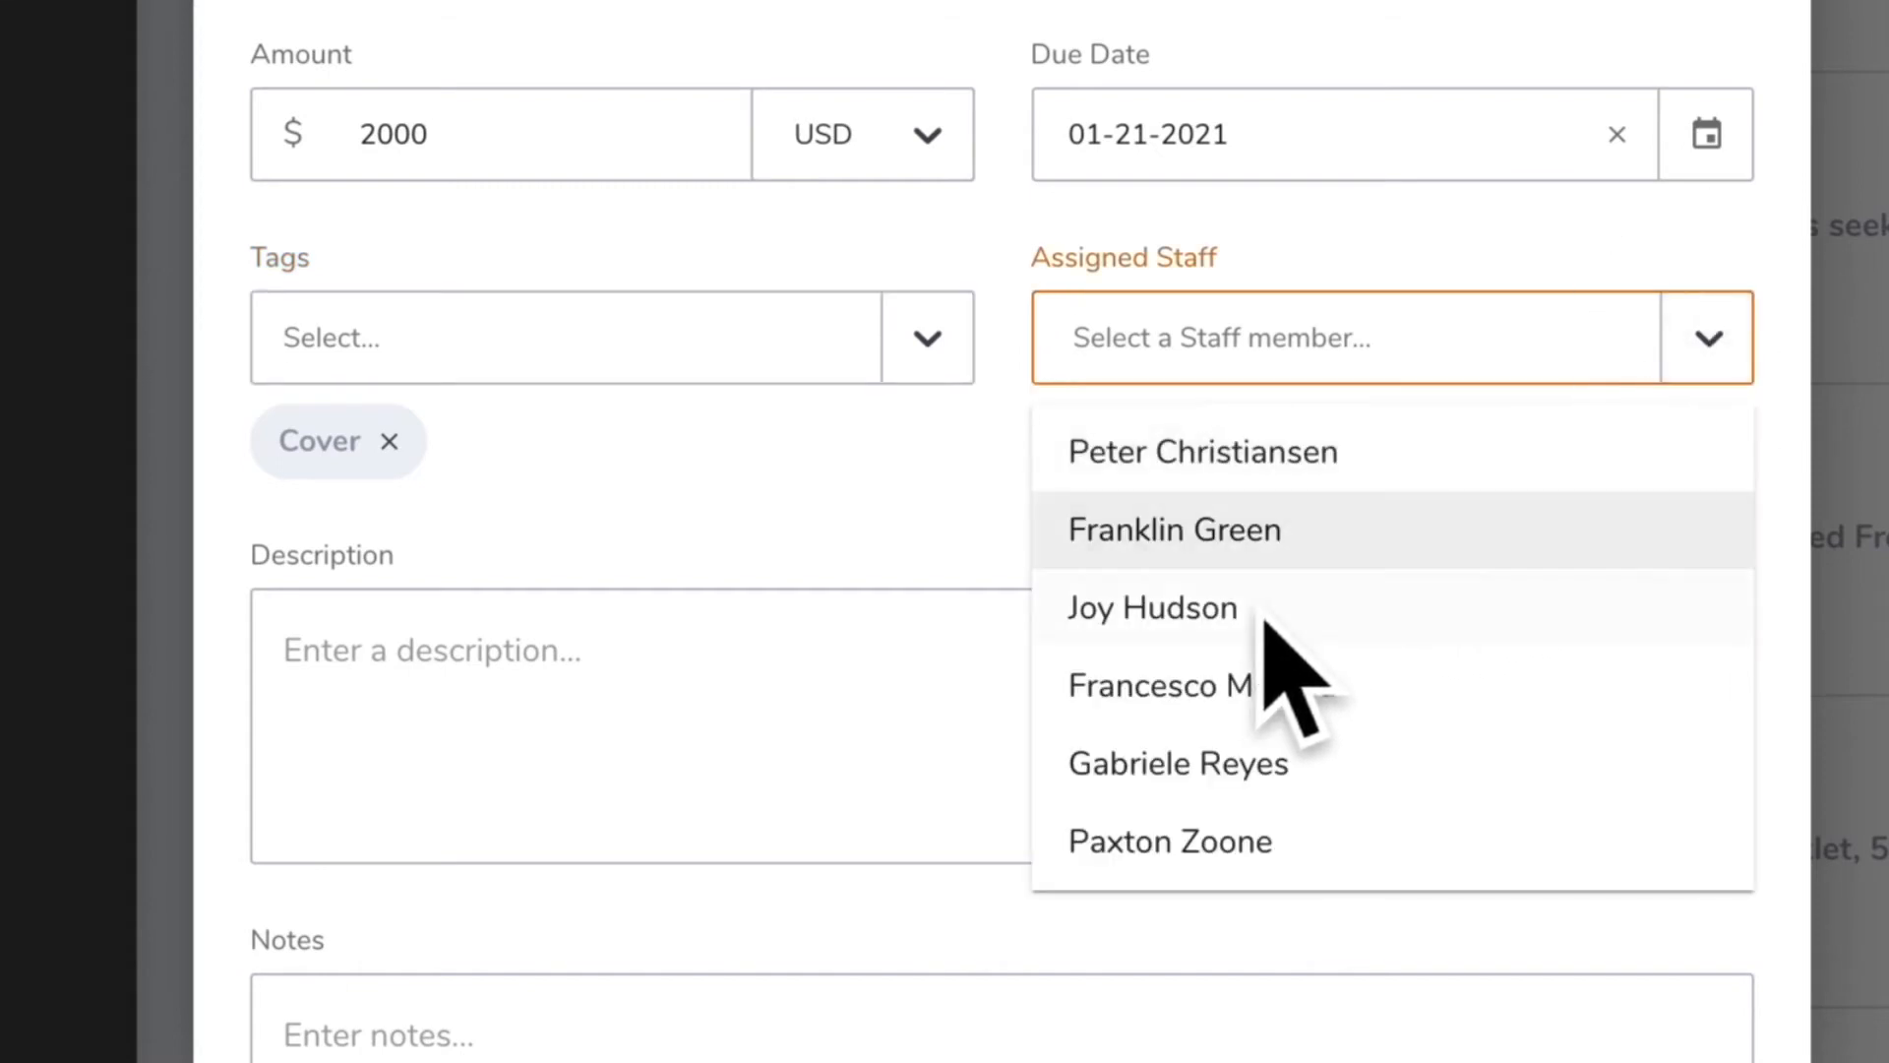
click(1242, 854)
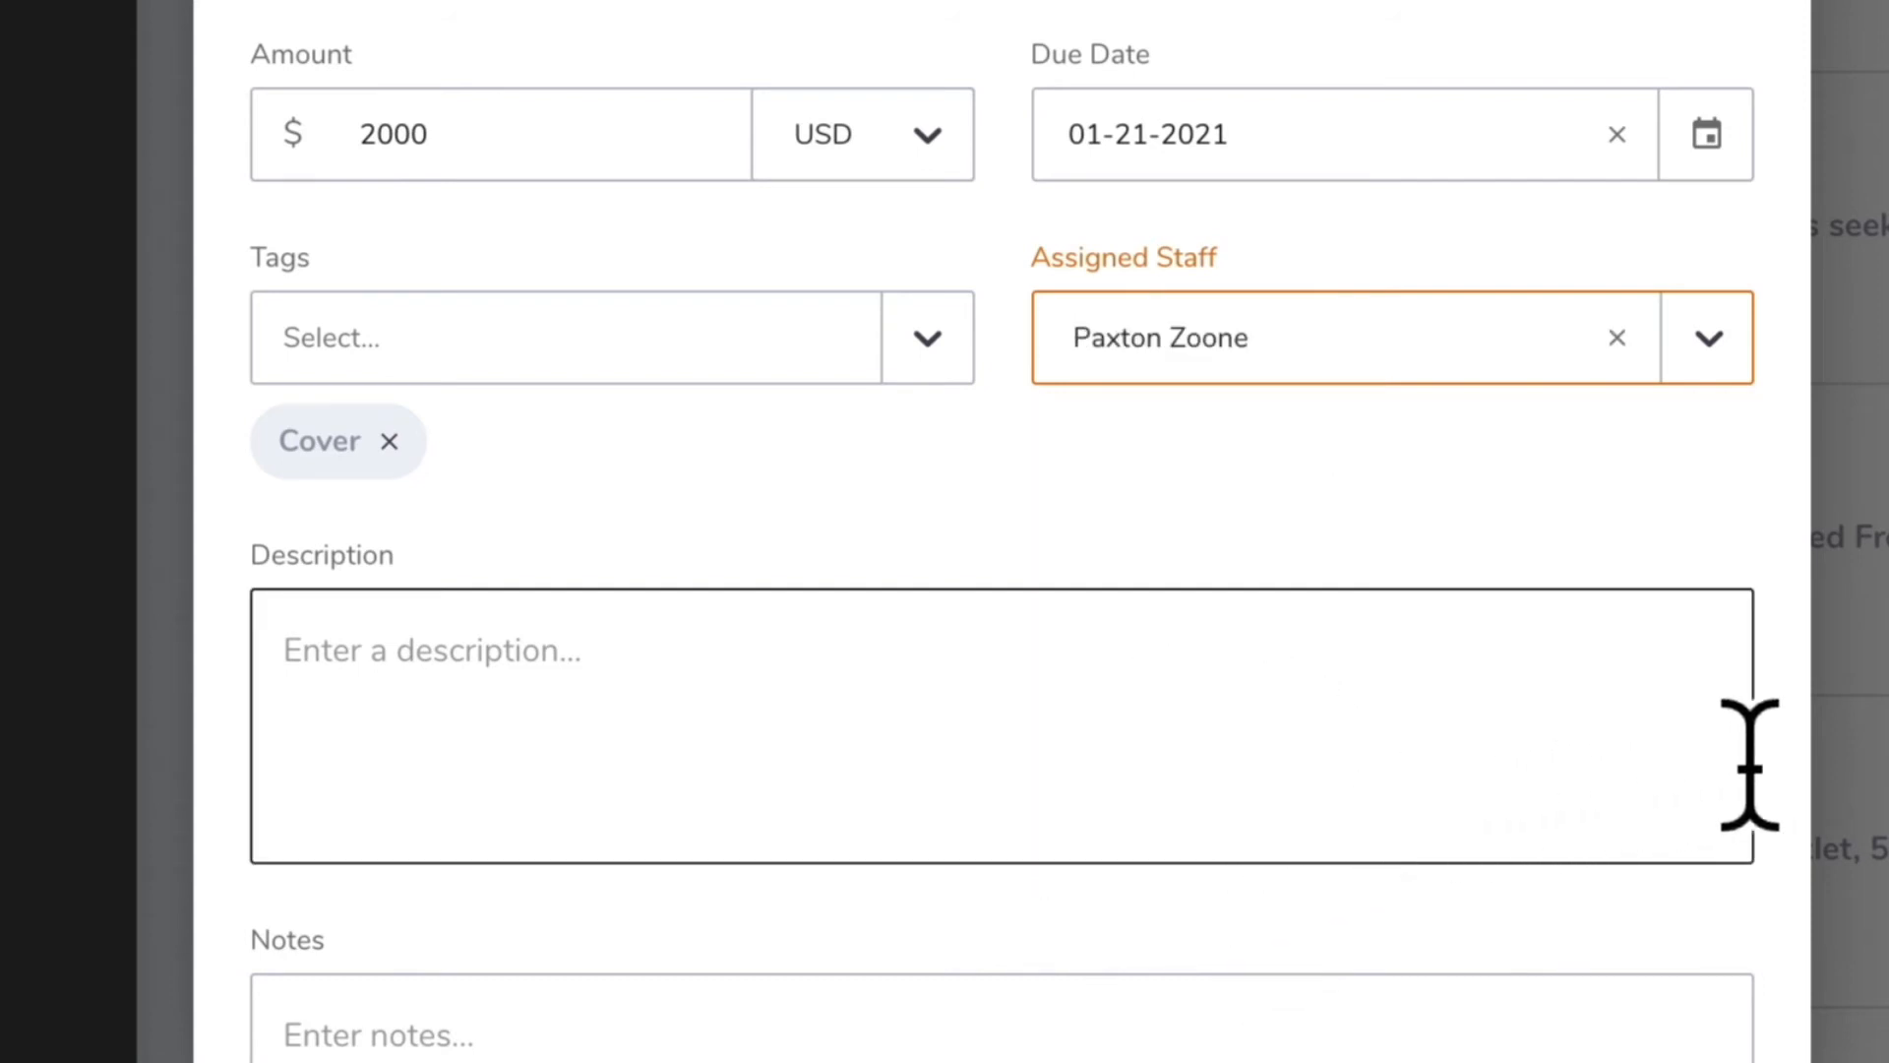
Fill in the description: square image, no smaller than 16x16 inches, three anthropomorphic frogs furiously riding tricycle around a race track, top third obscured by game's logo
scroll(1772, 718, down, 1)
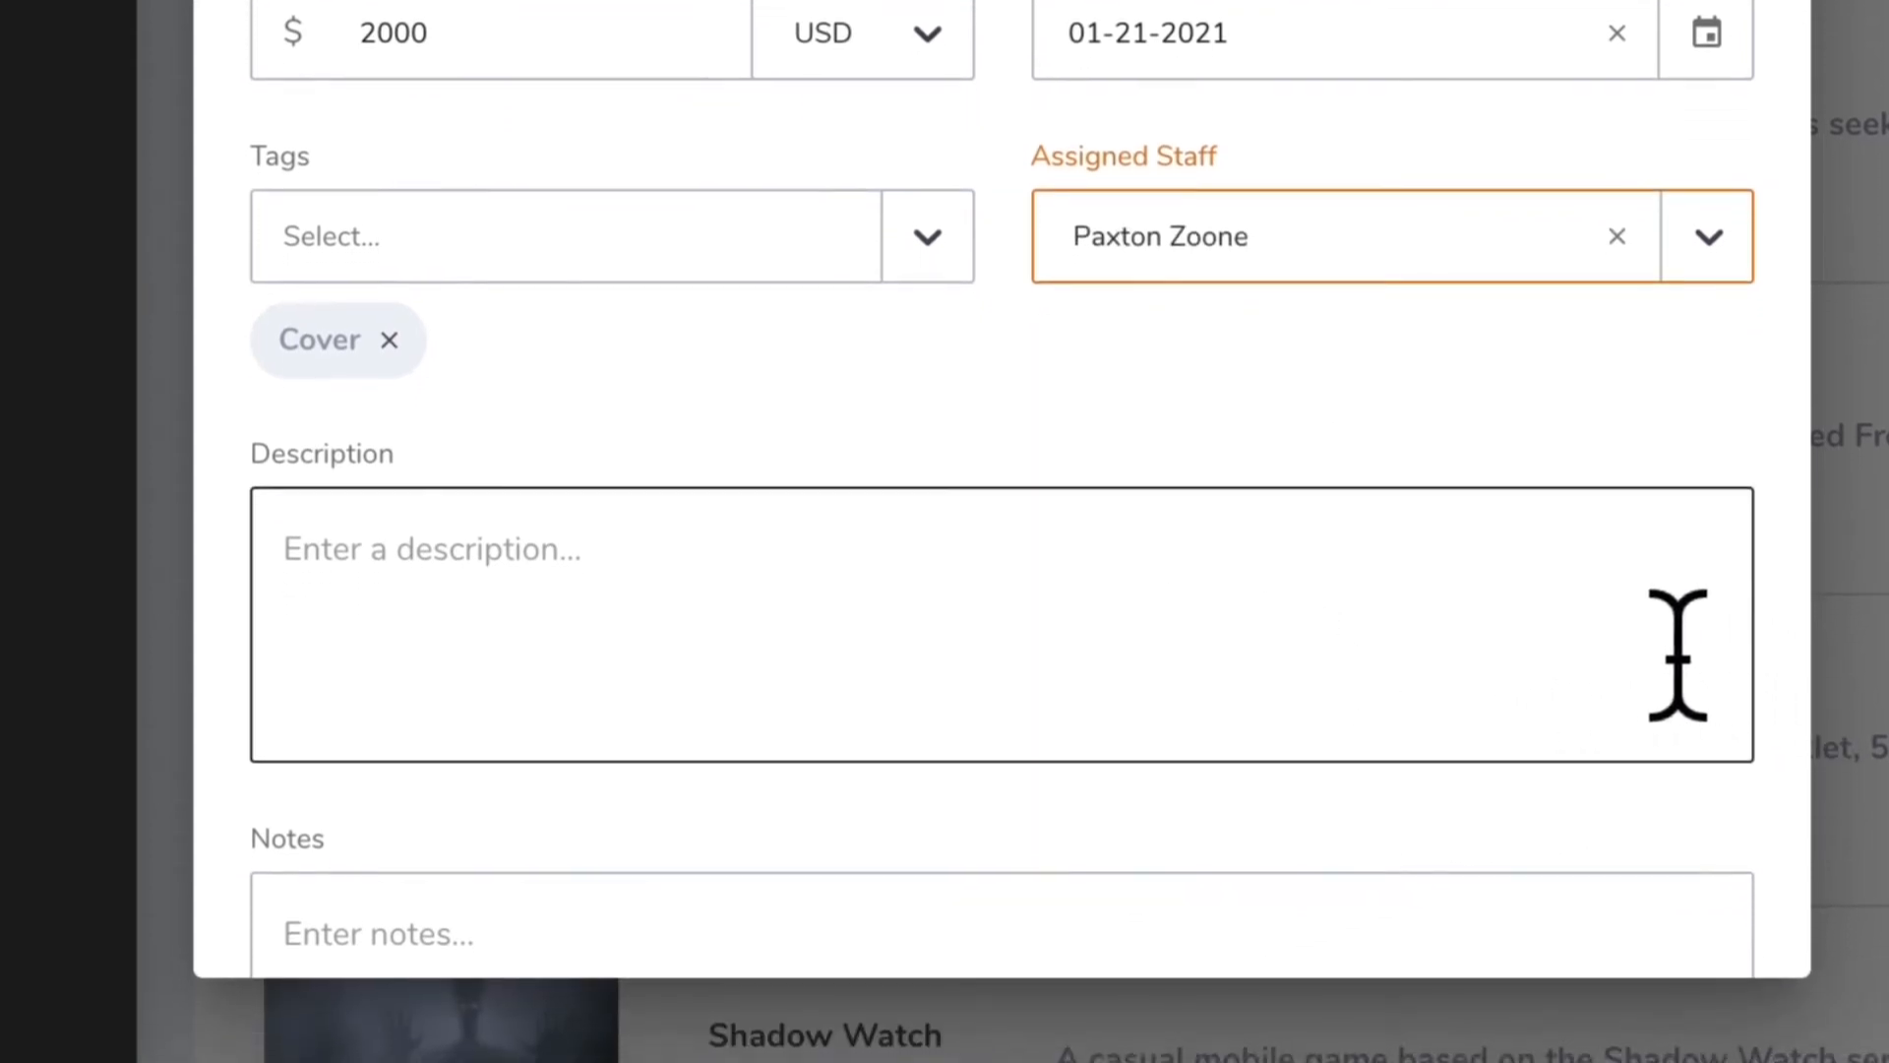
click(1580, 648)
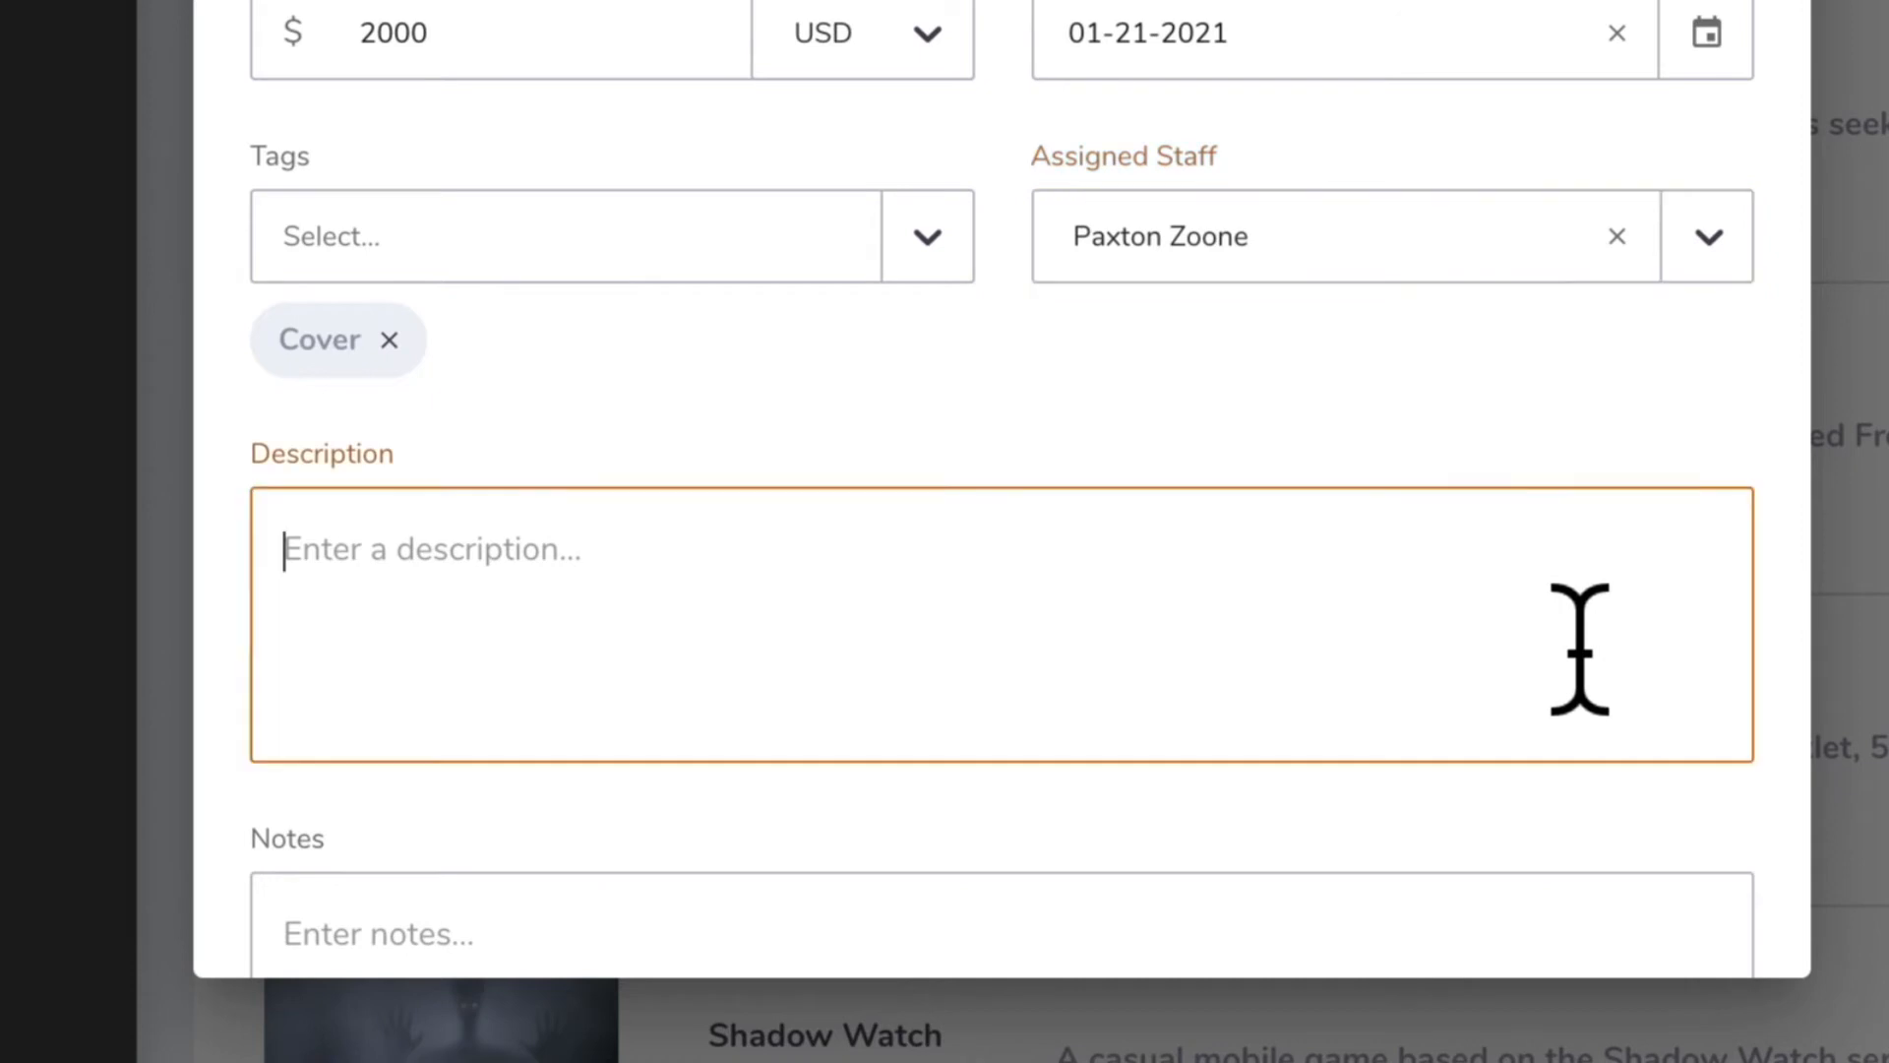
scroll(1627, 624, down, 3)
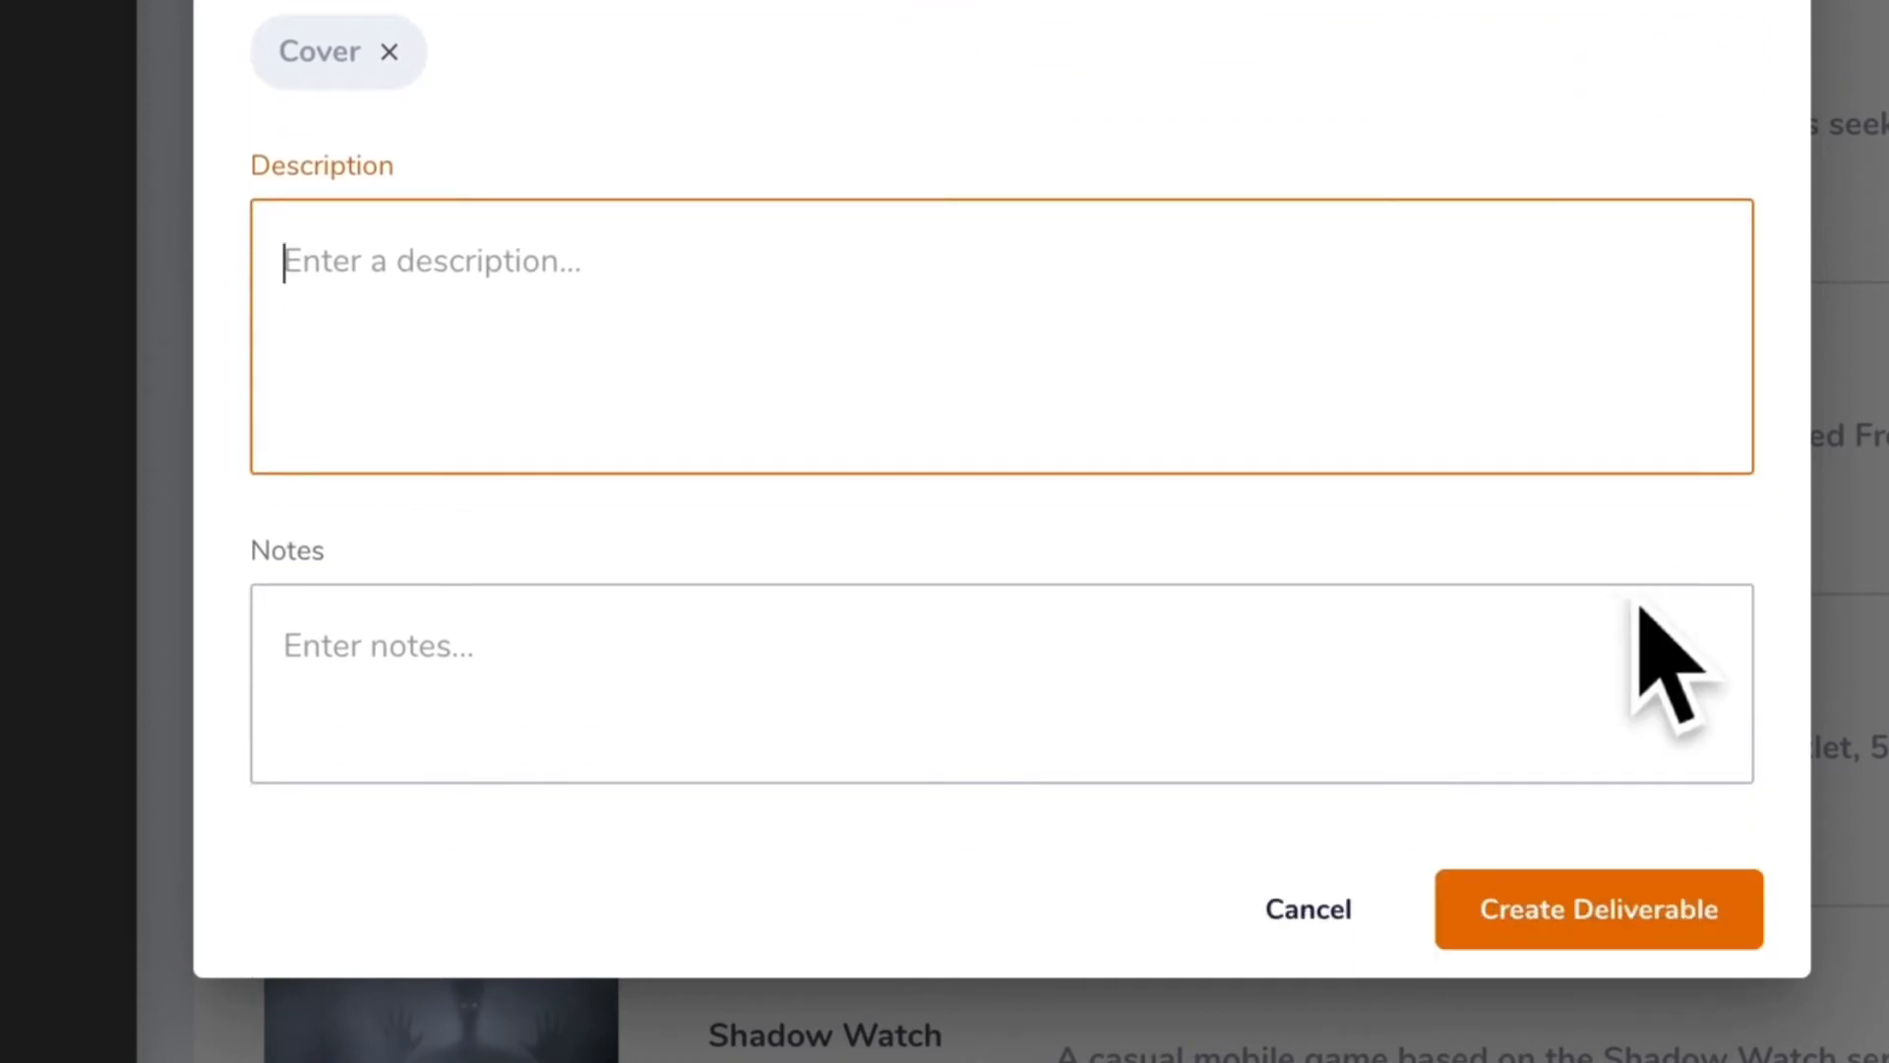
text(A square image, no smaller than 16x16", featuring three anthropomorphic frogs furiously riding tricycle around a race track. Note that the top third of the image will be obscured by the game’s logo.)
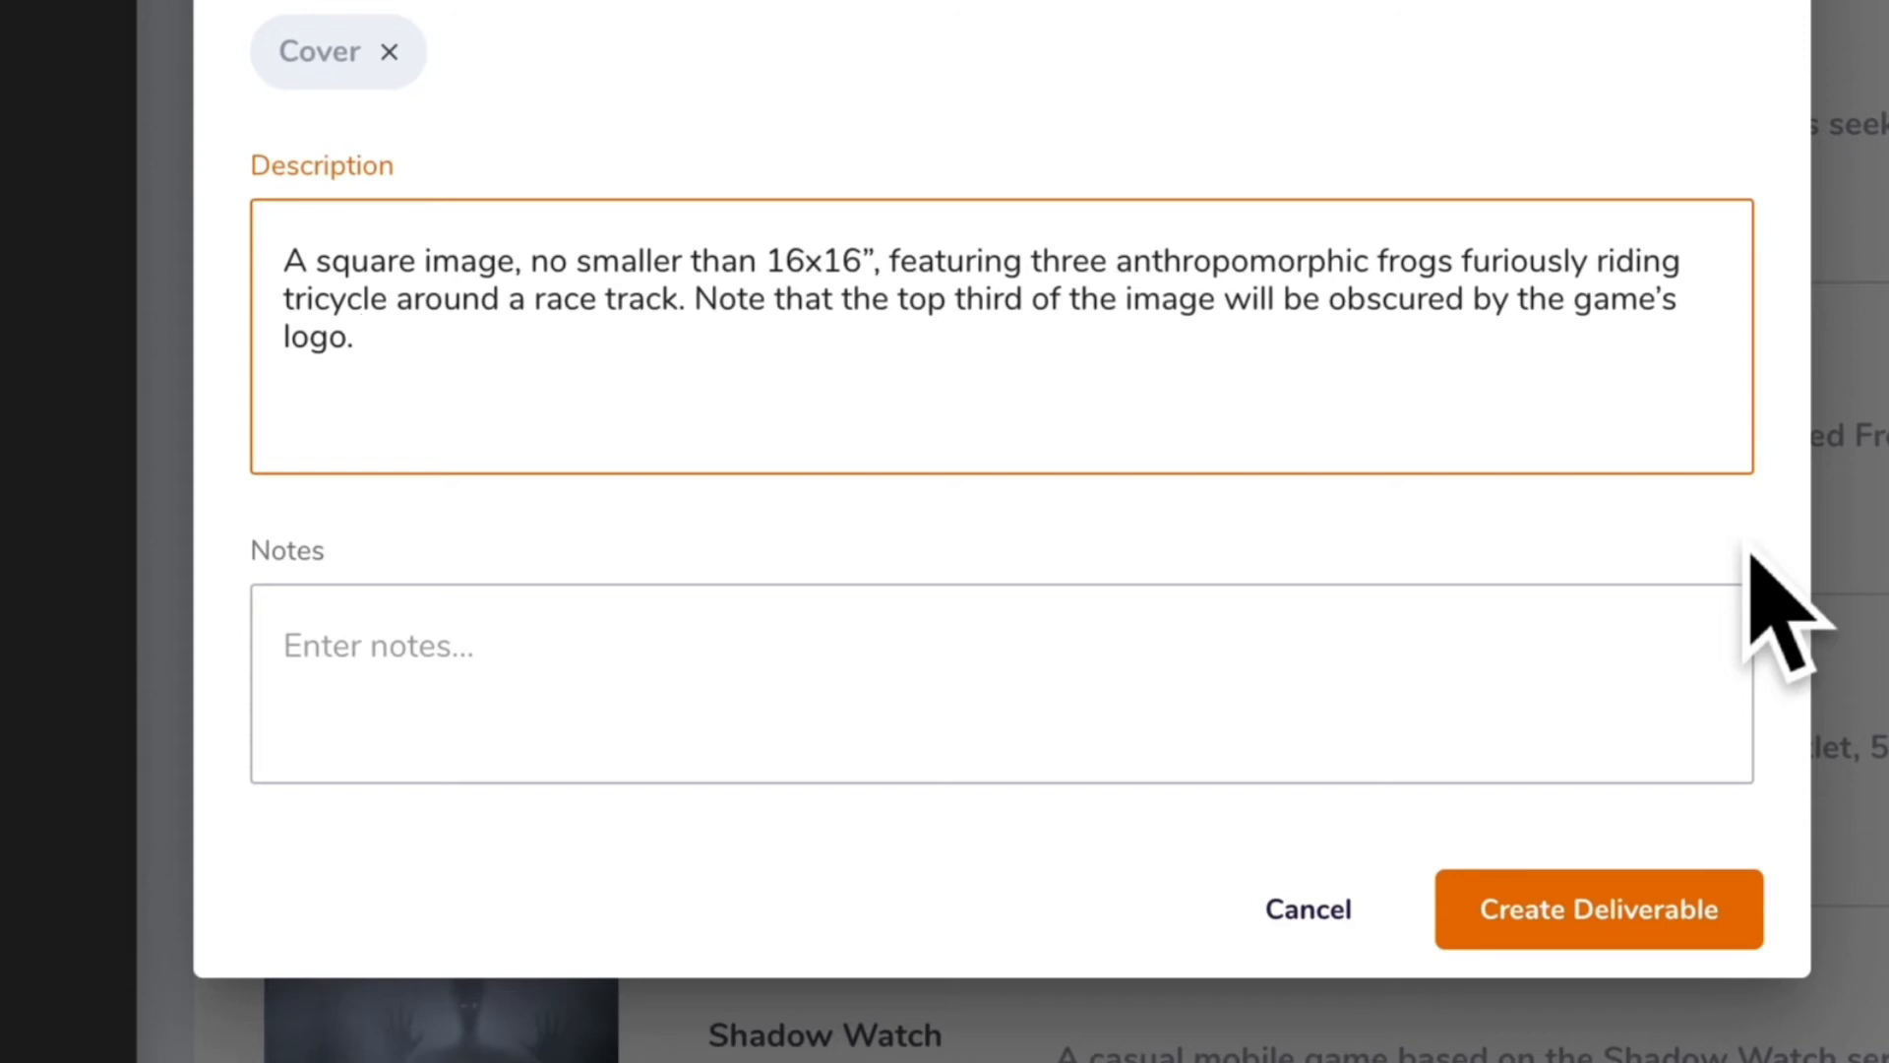
Add the note "Make sure the frogs are cute!" and create the deliverable
click(1212, 674)
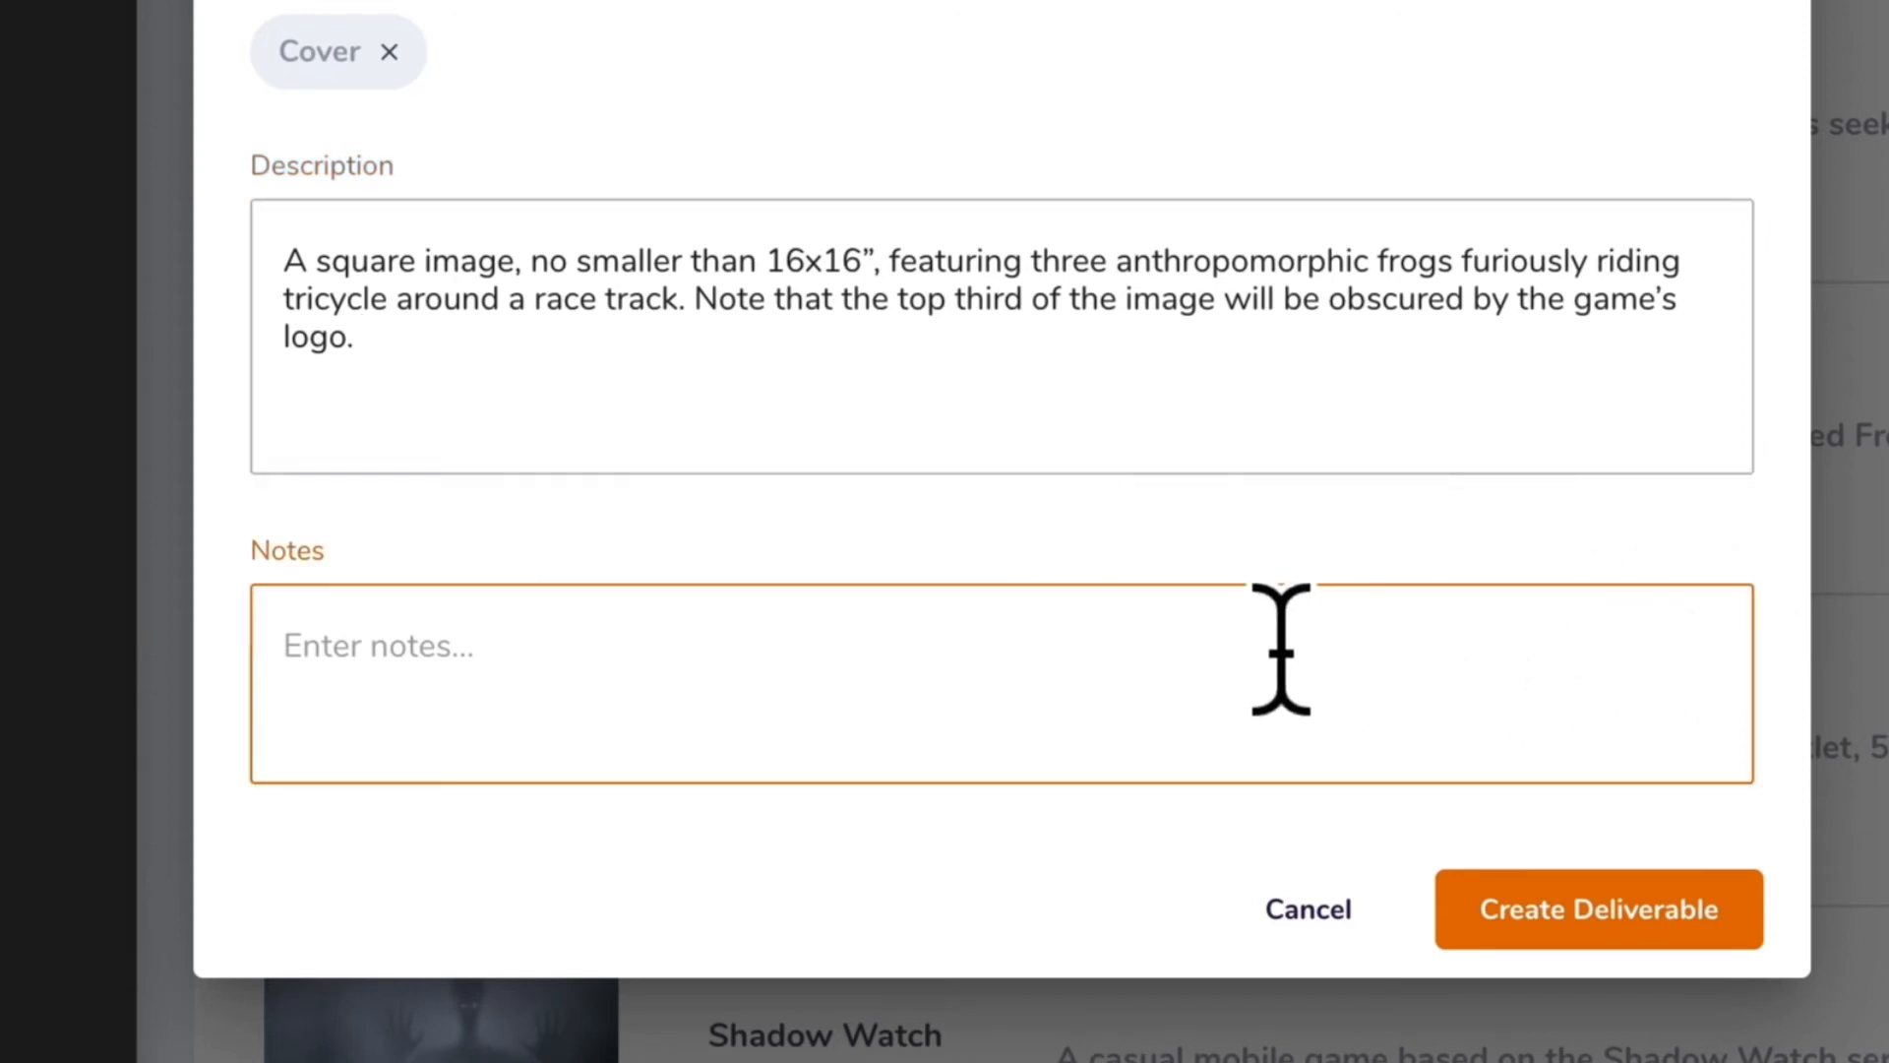
text(Make sur)
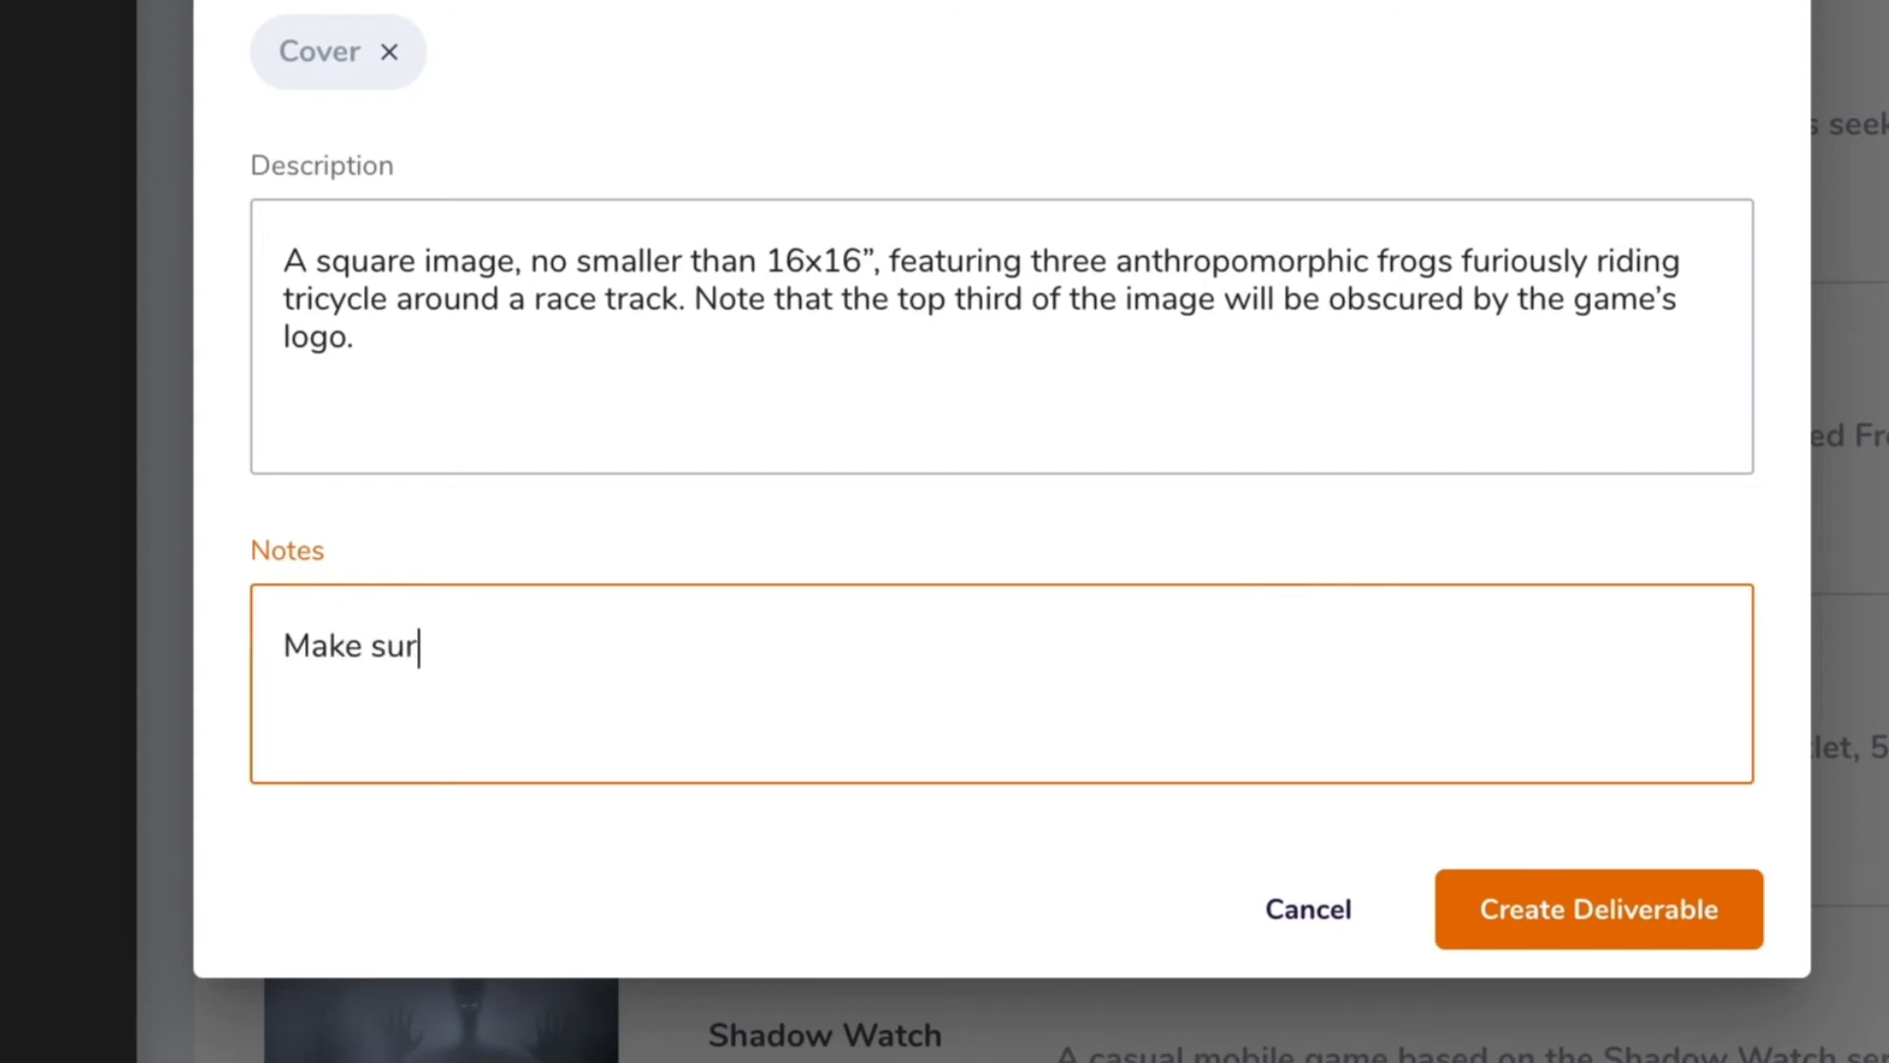
text(e the frogs)
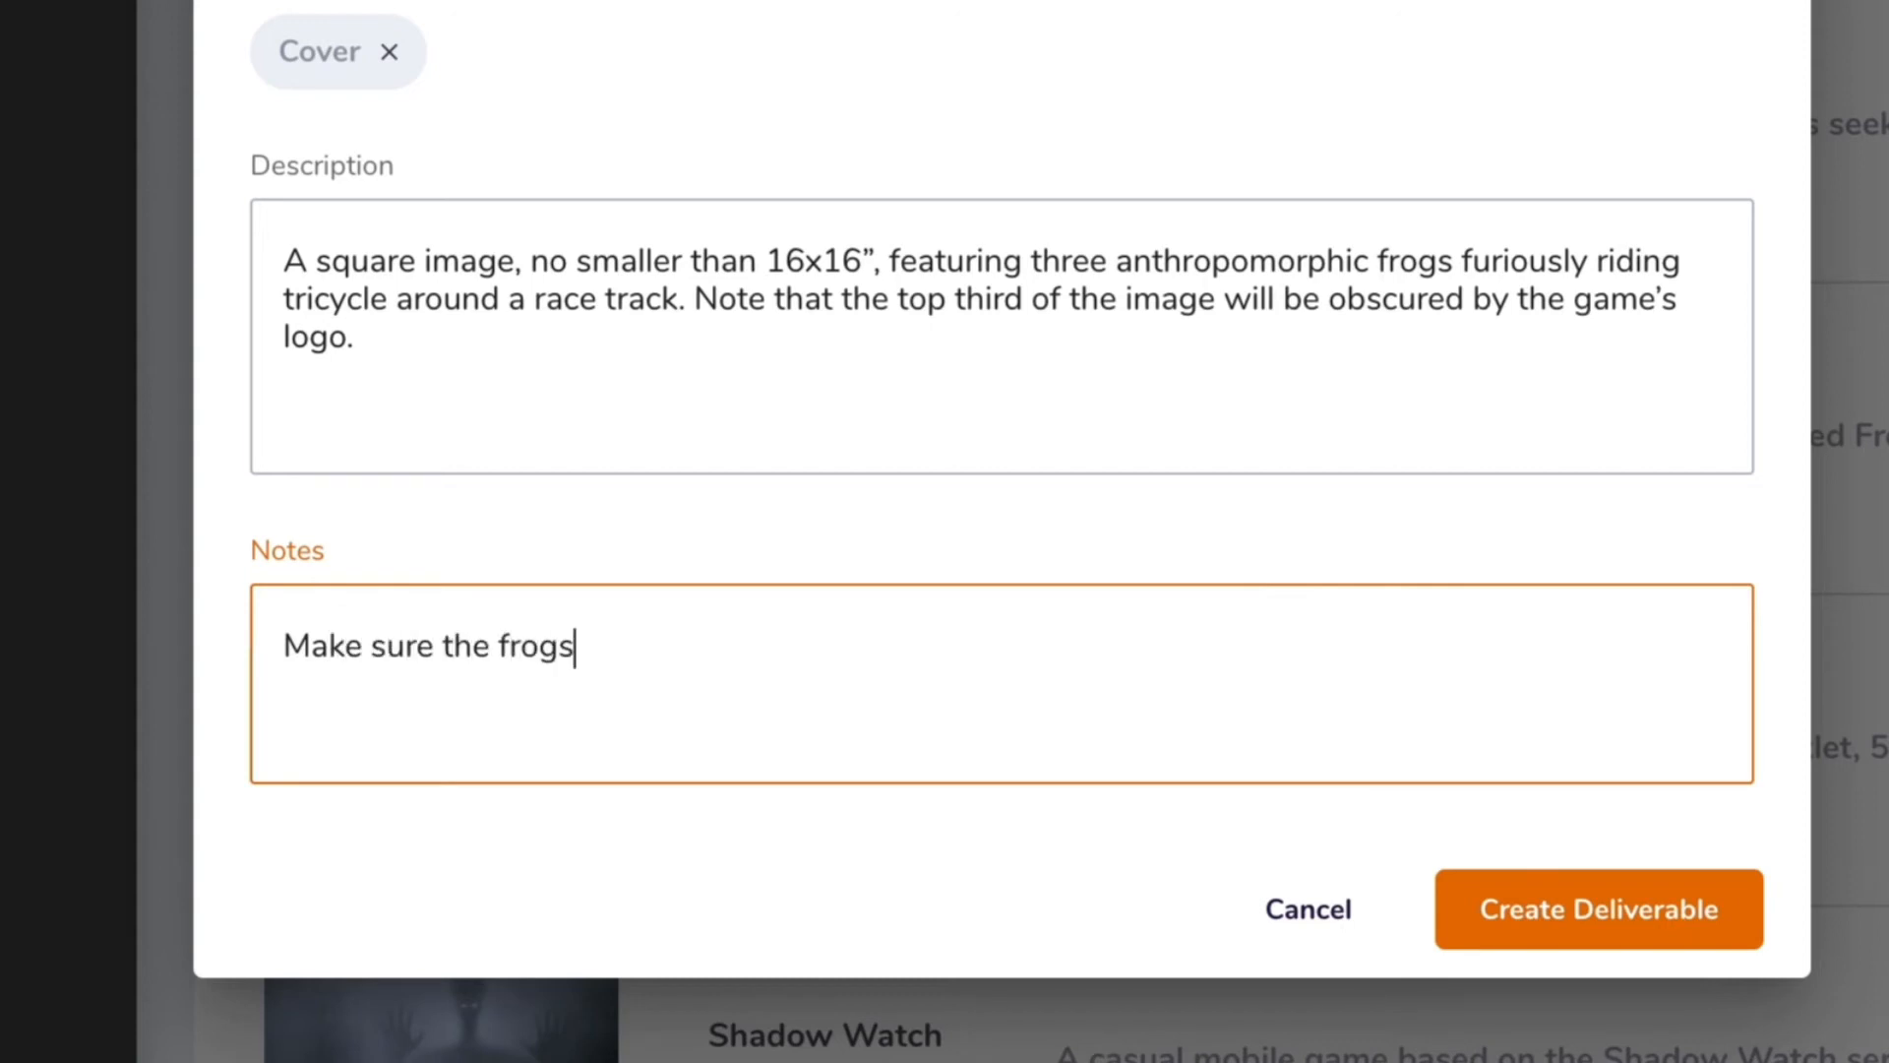
text( are cute!)
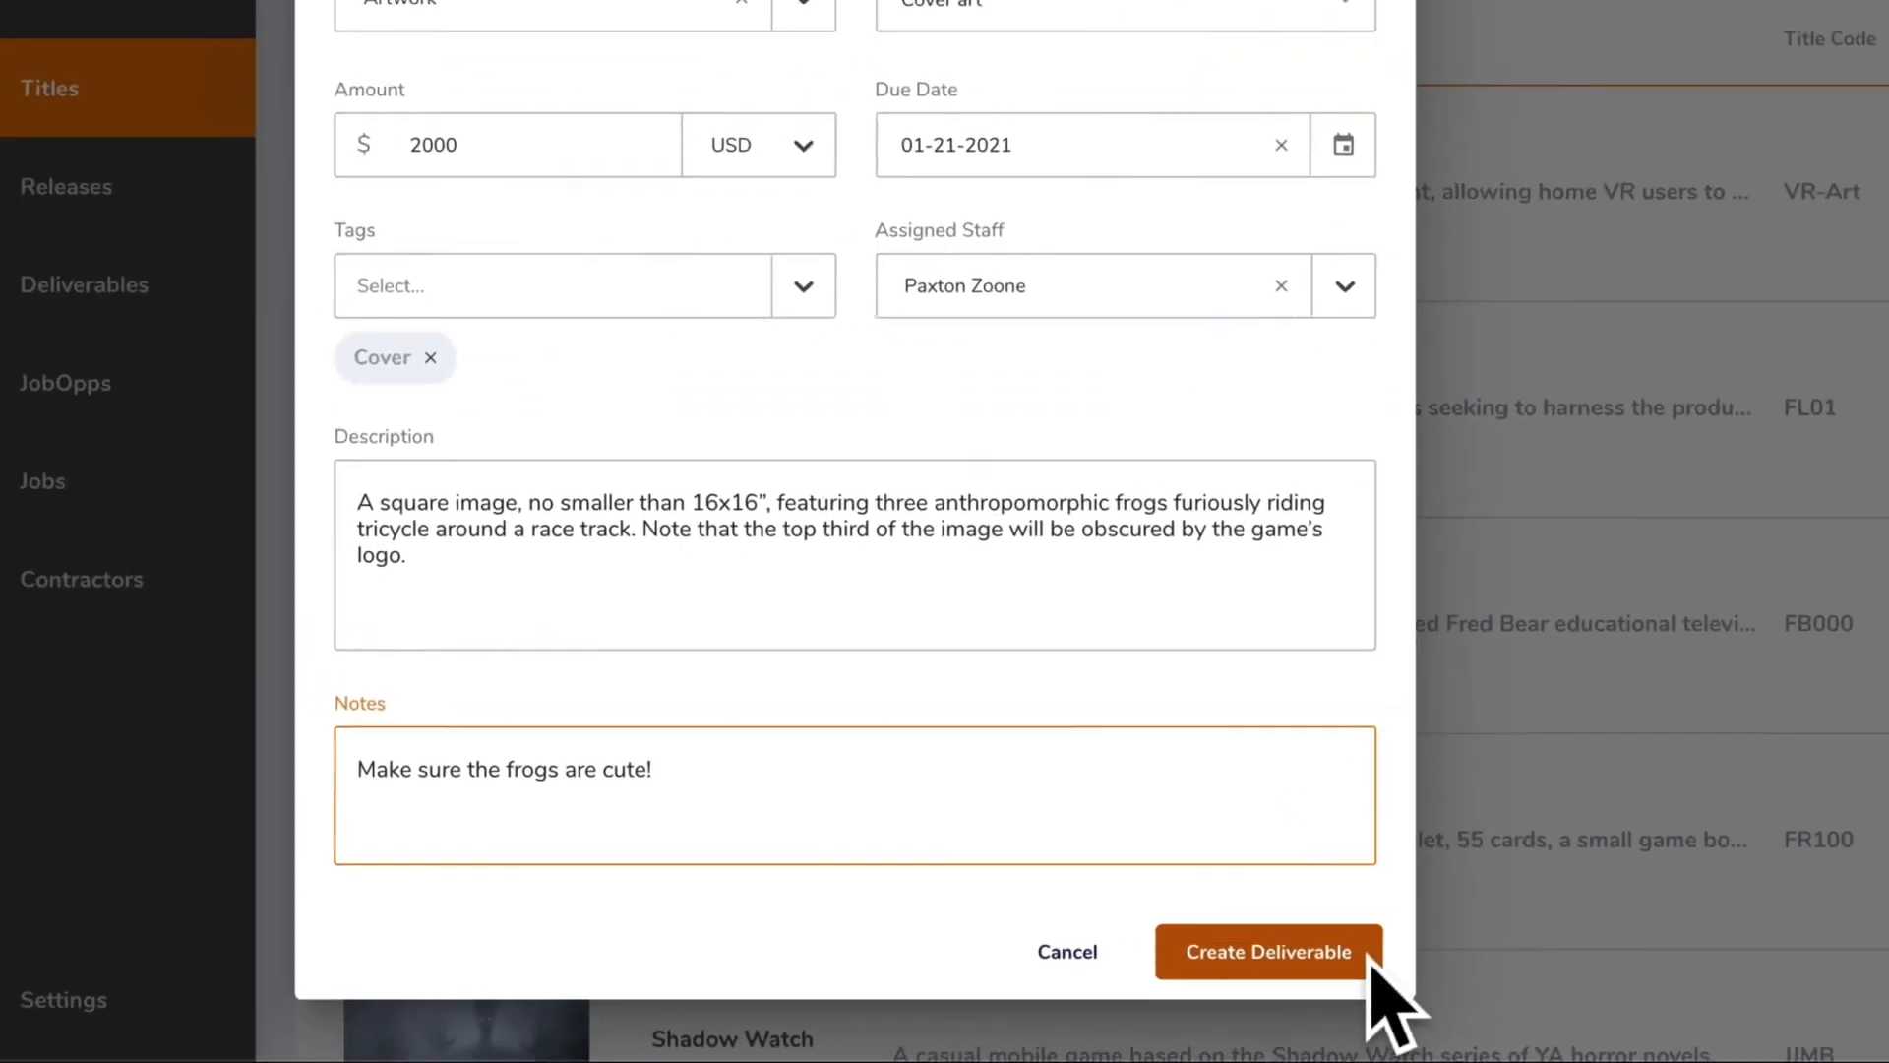
click(1746, 916)
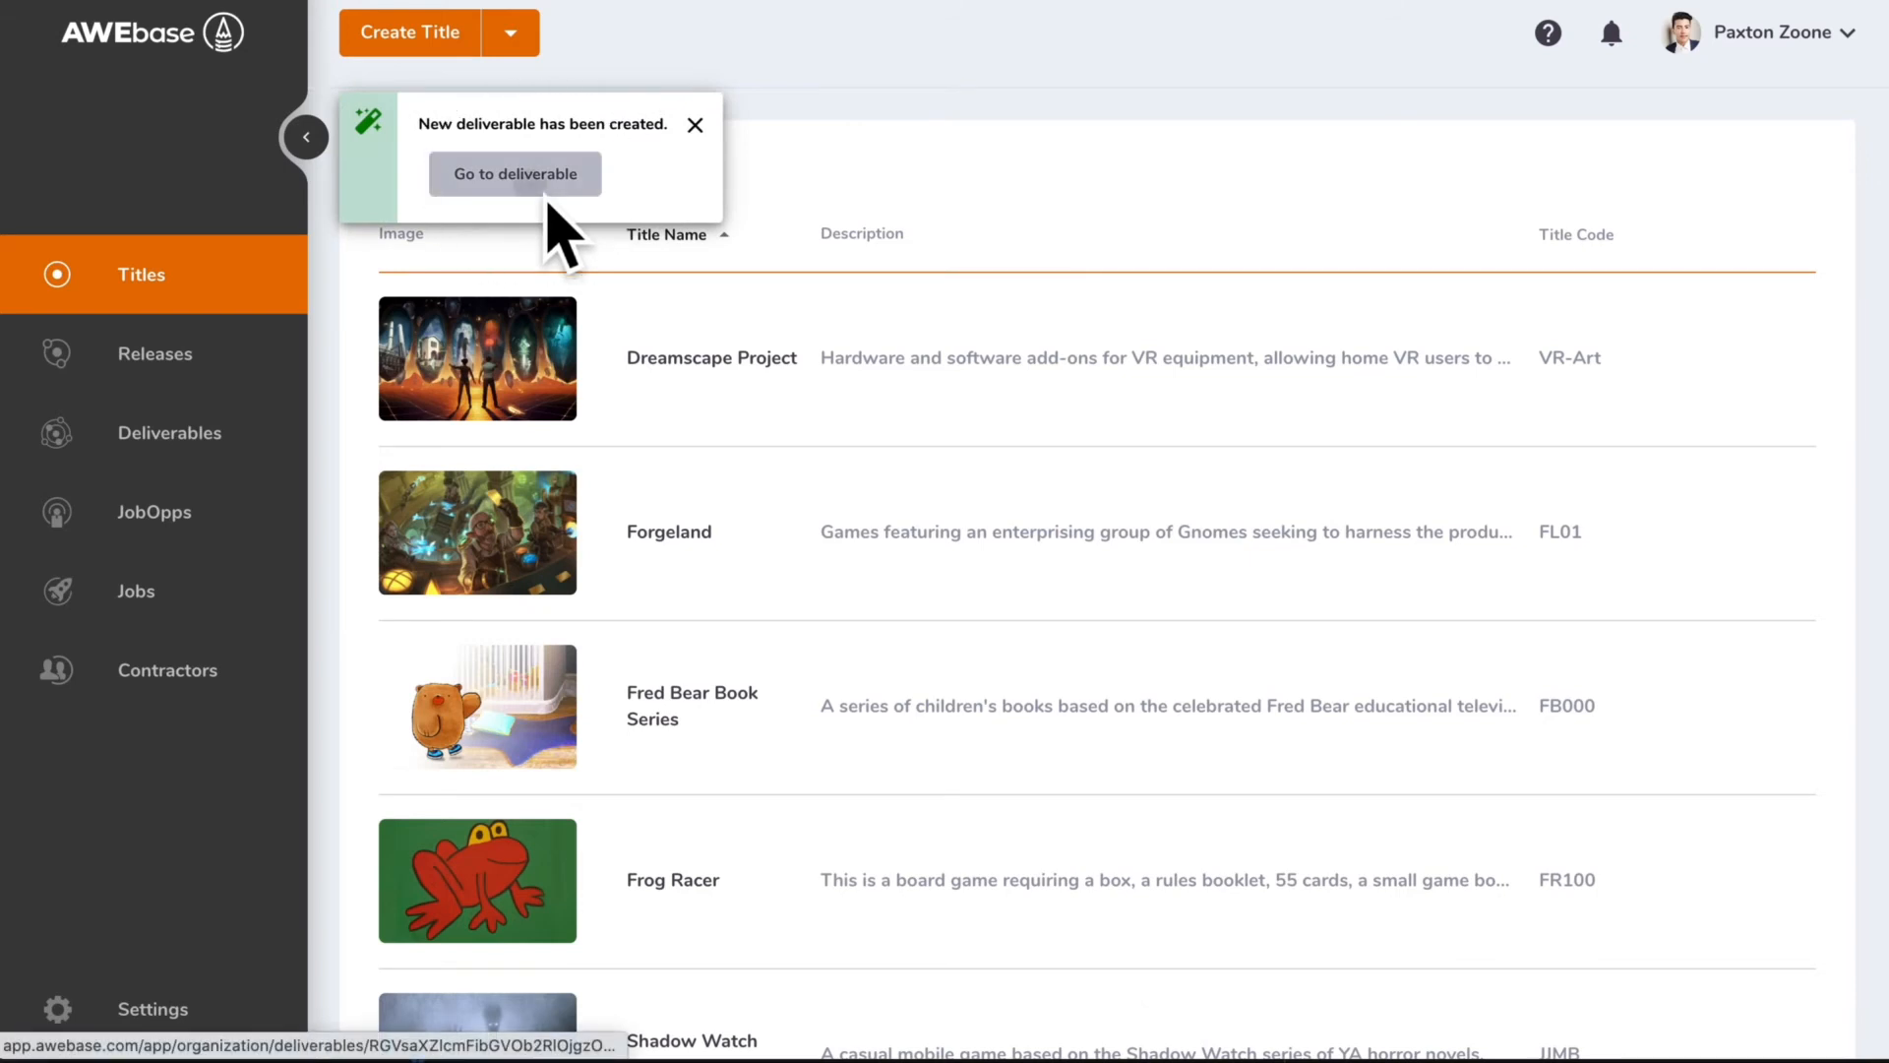
Open the newly created deliverable and examine its details and review section
click(540, 183)
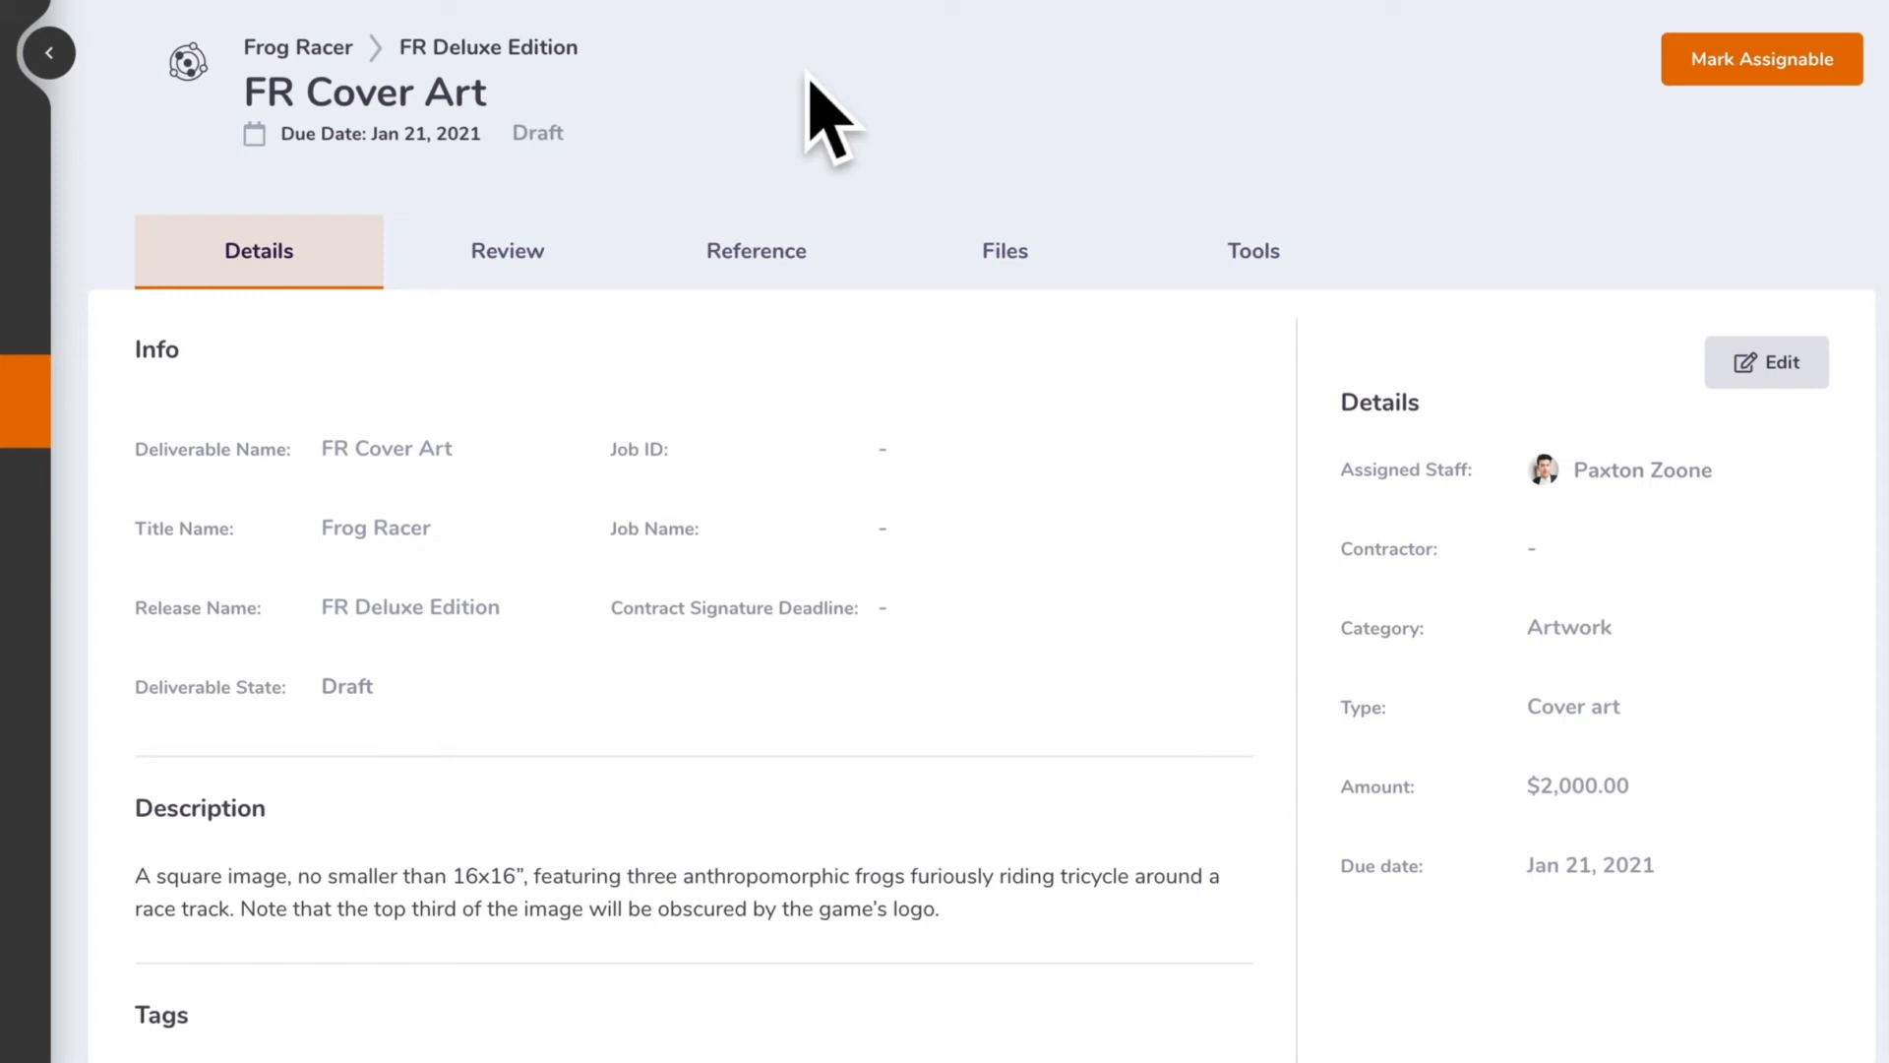
click(570, 272)
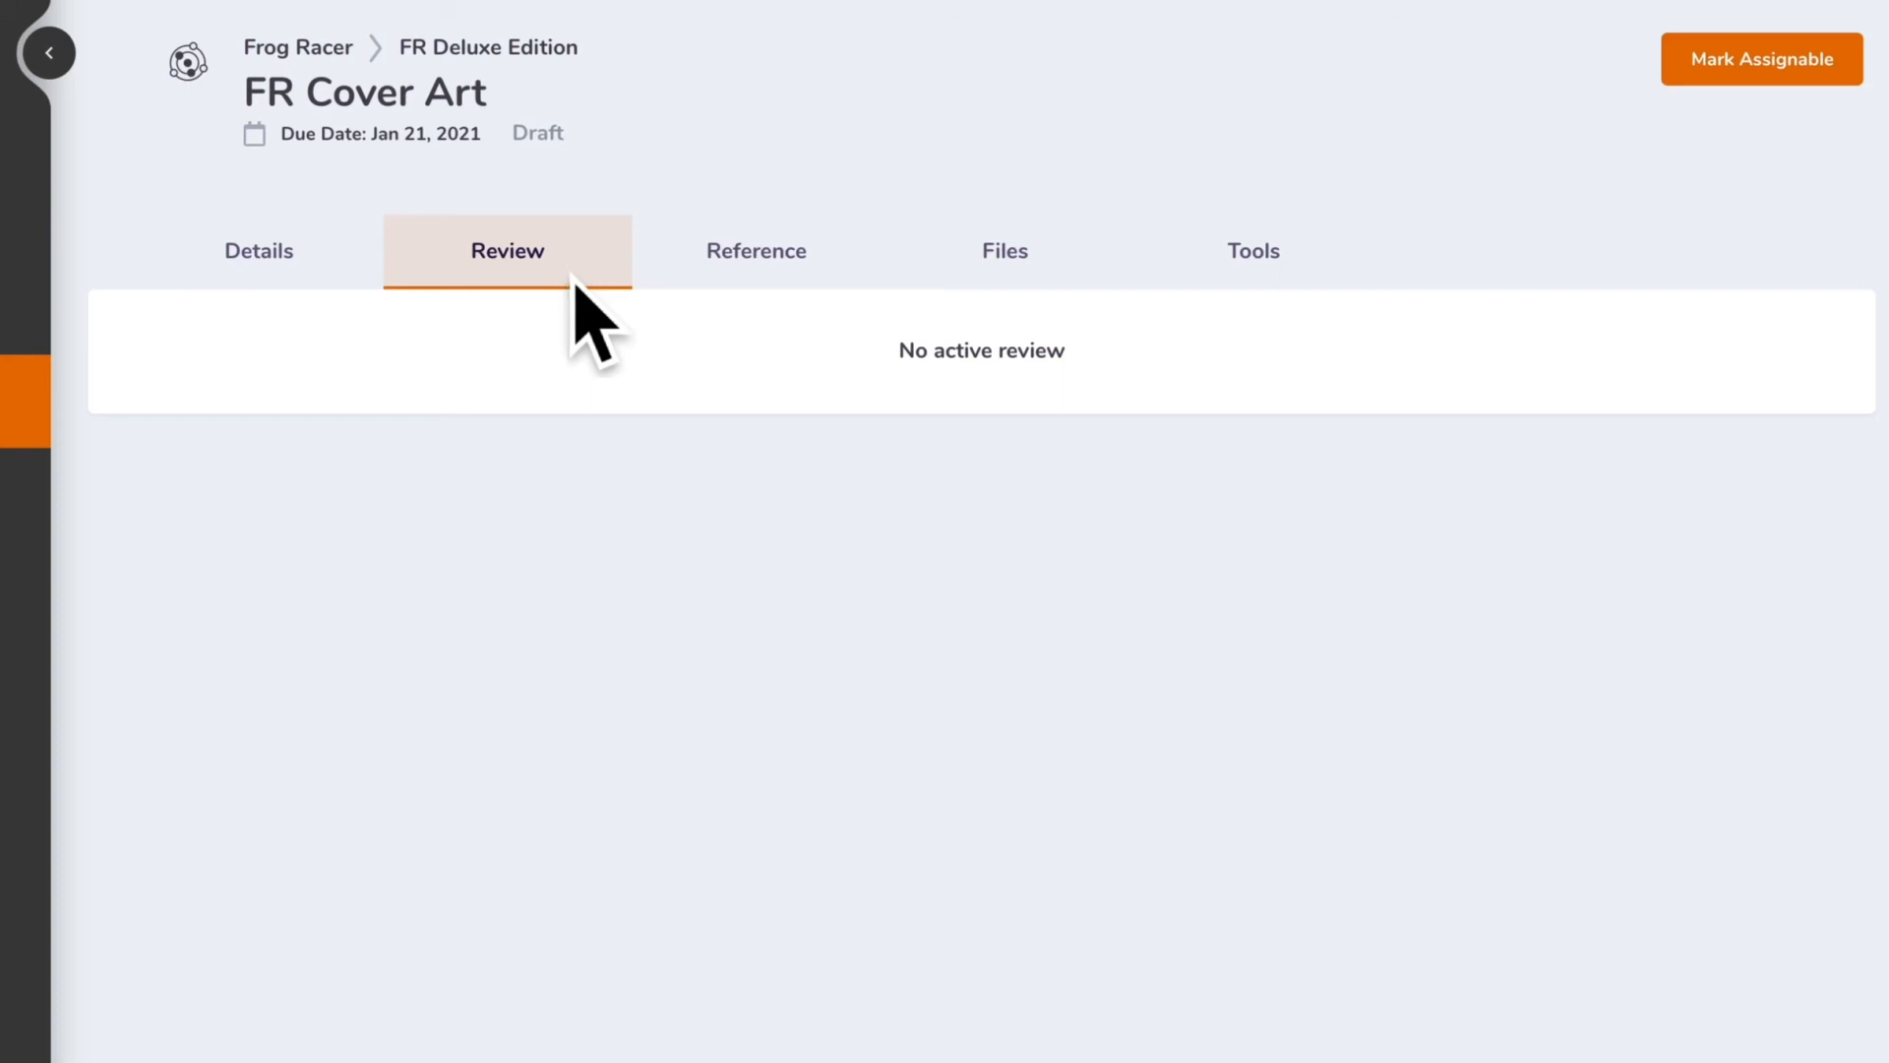
Upload the file 00FR_frog_reference.jpg as reference material for the deliverable
click(784, 283)
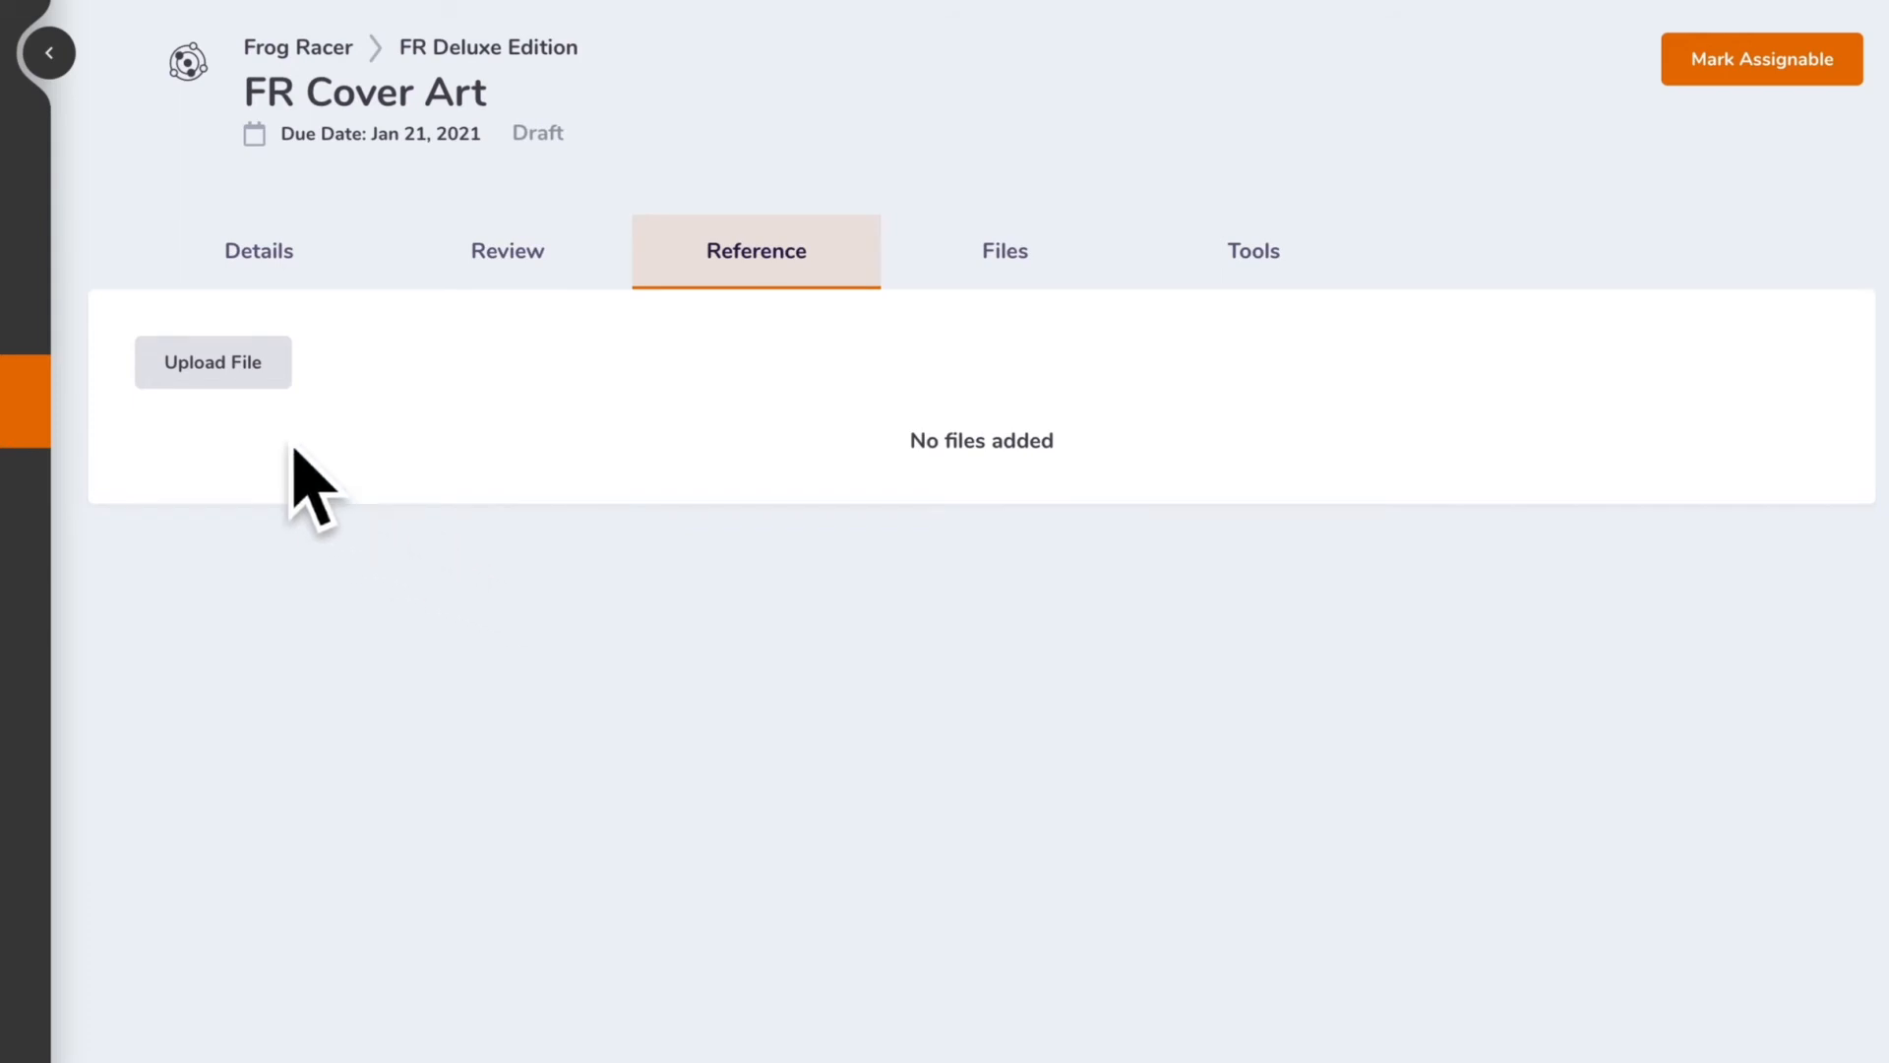
click(279, 382)
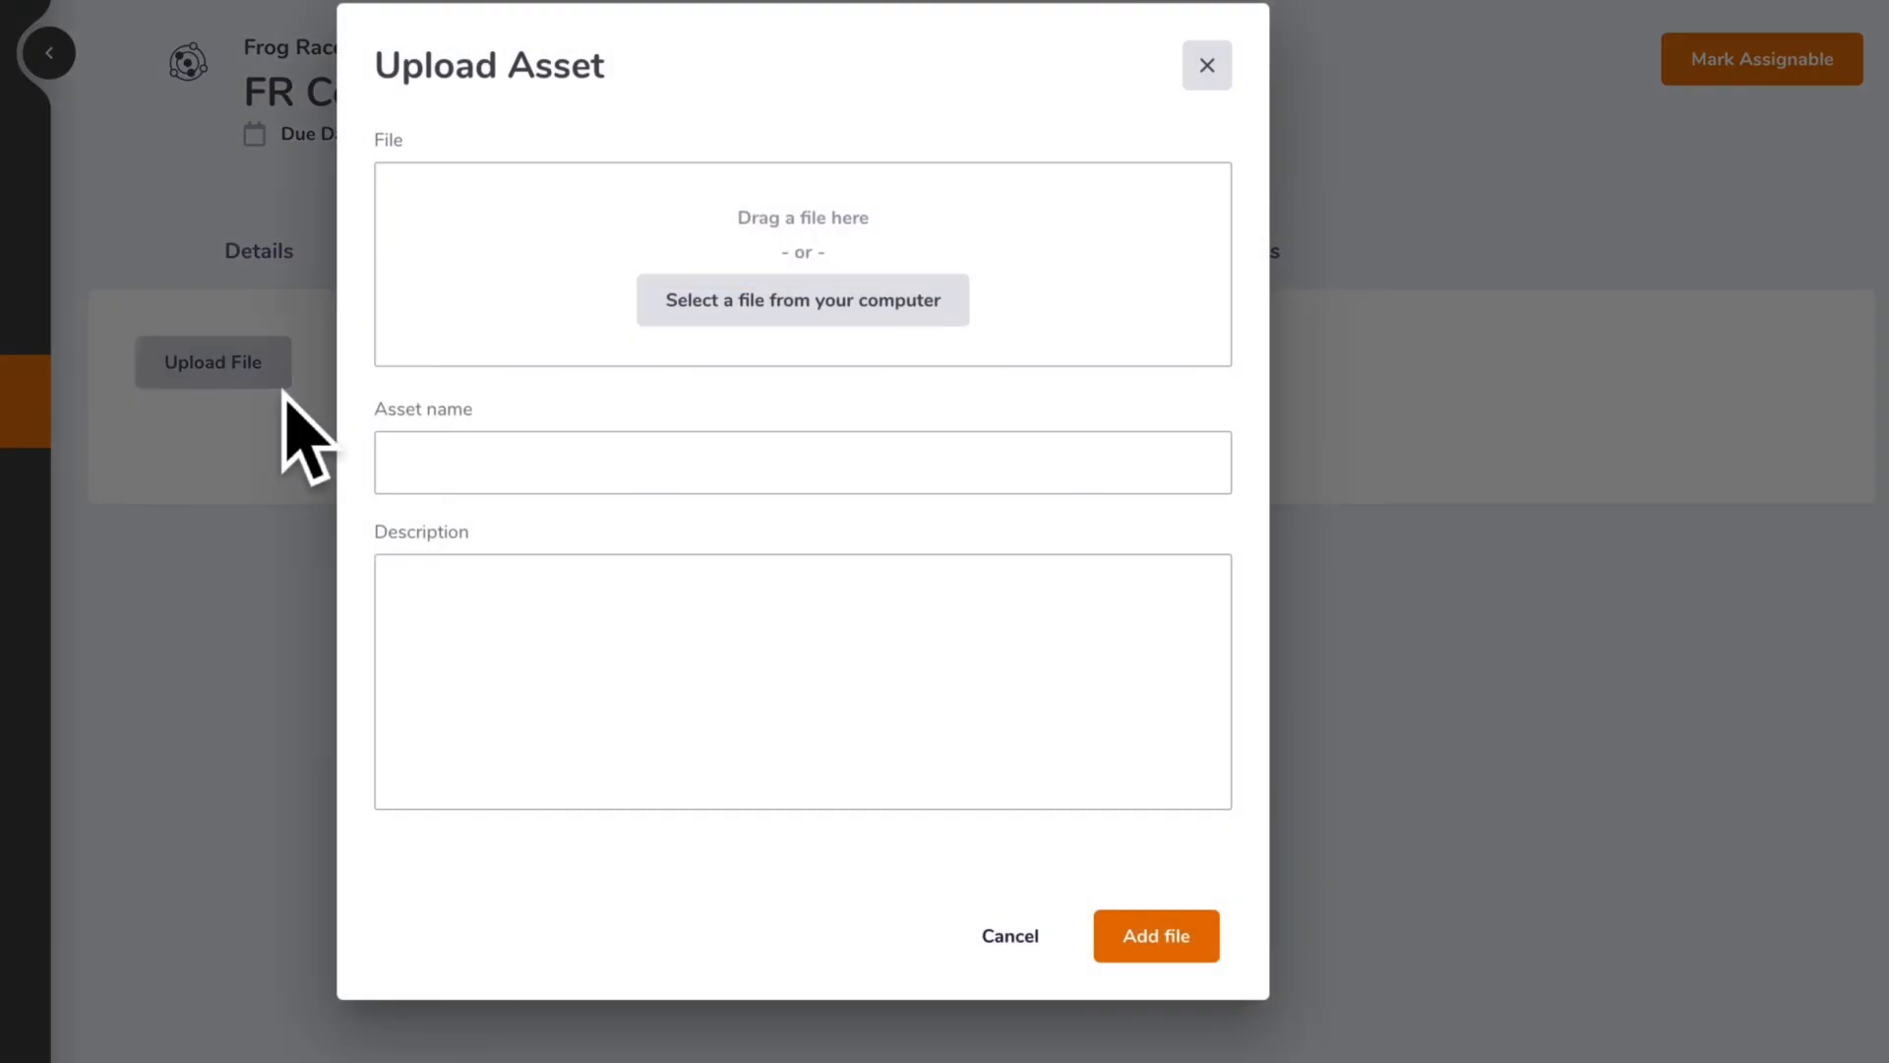
click(817, 310)
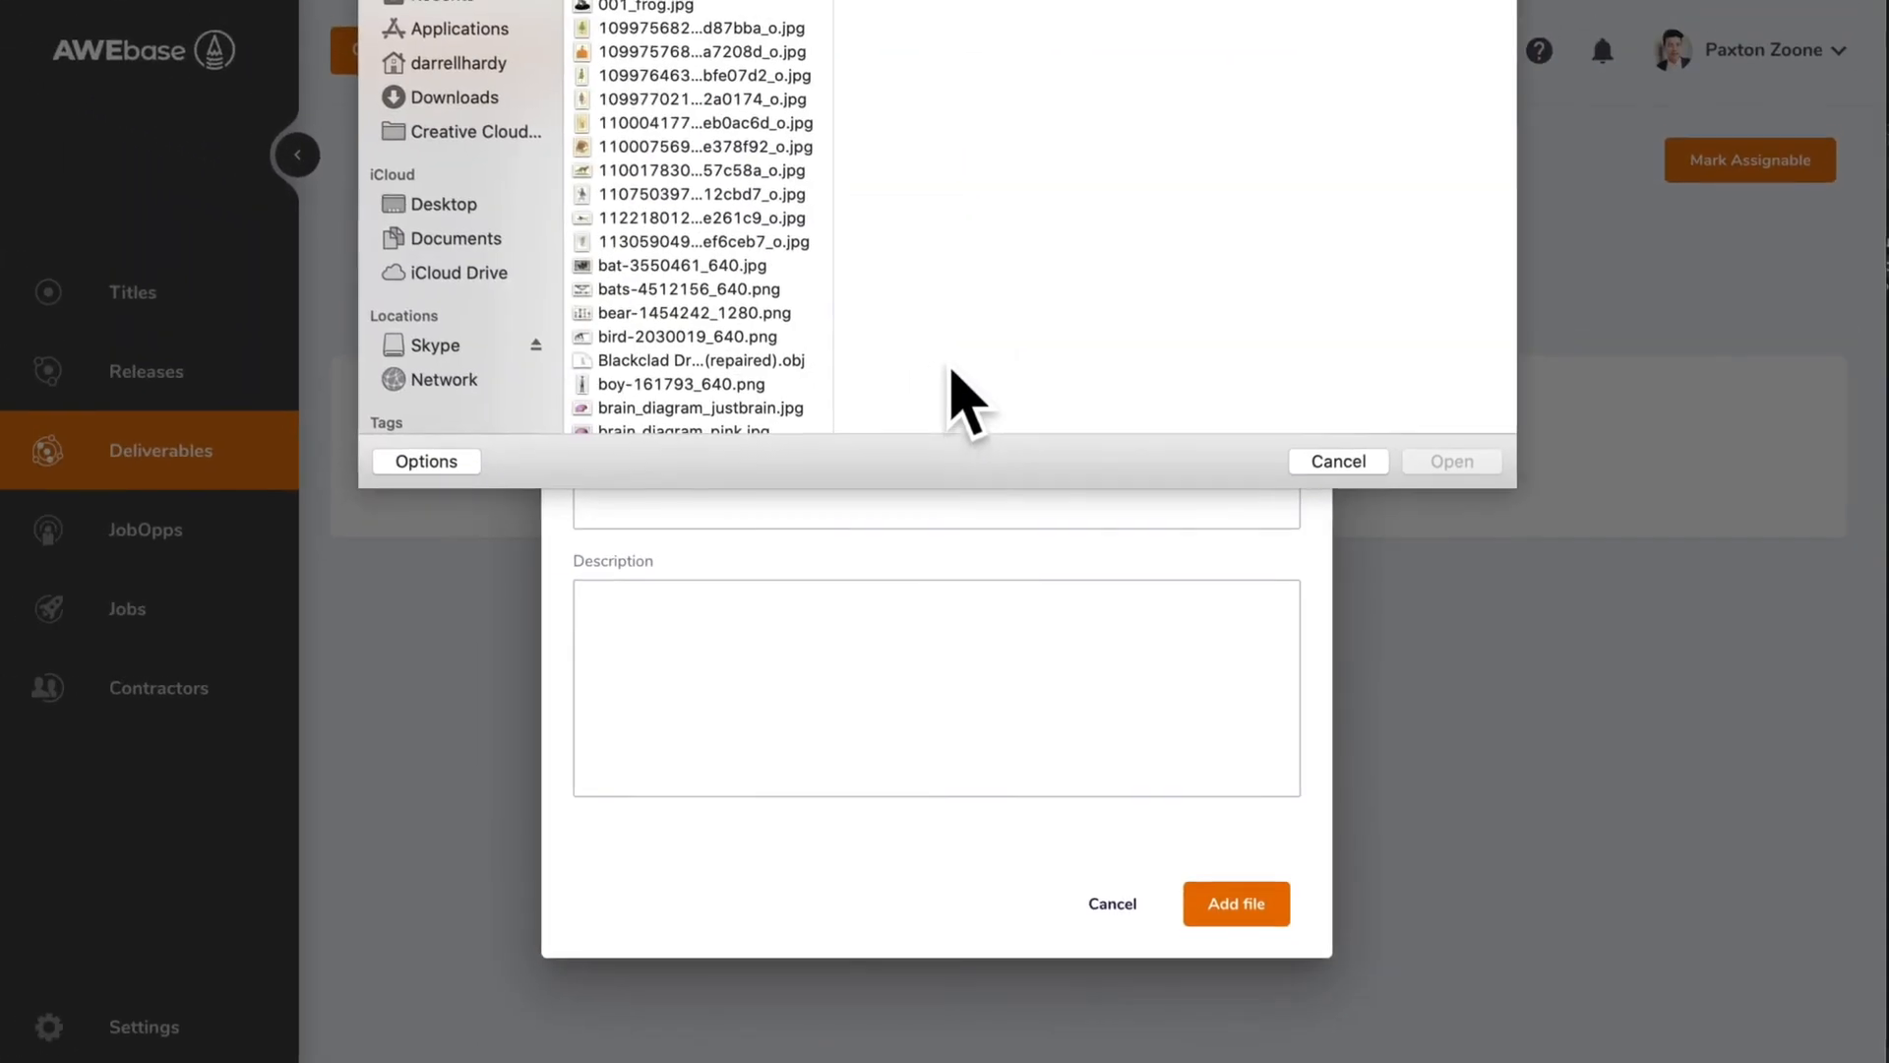
click(757, 8)
click(1455, 461)
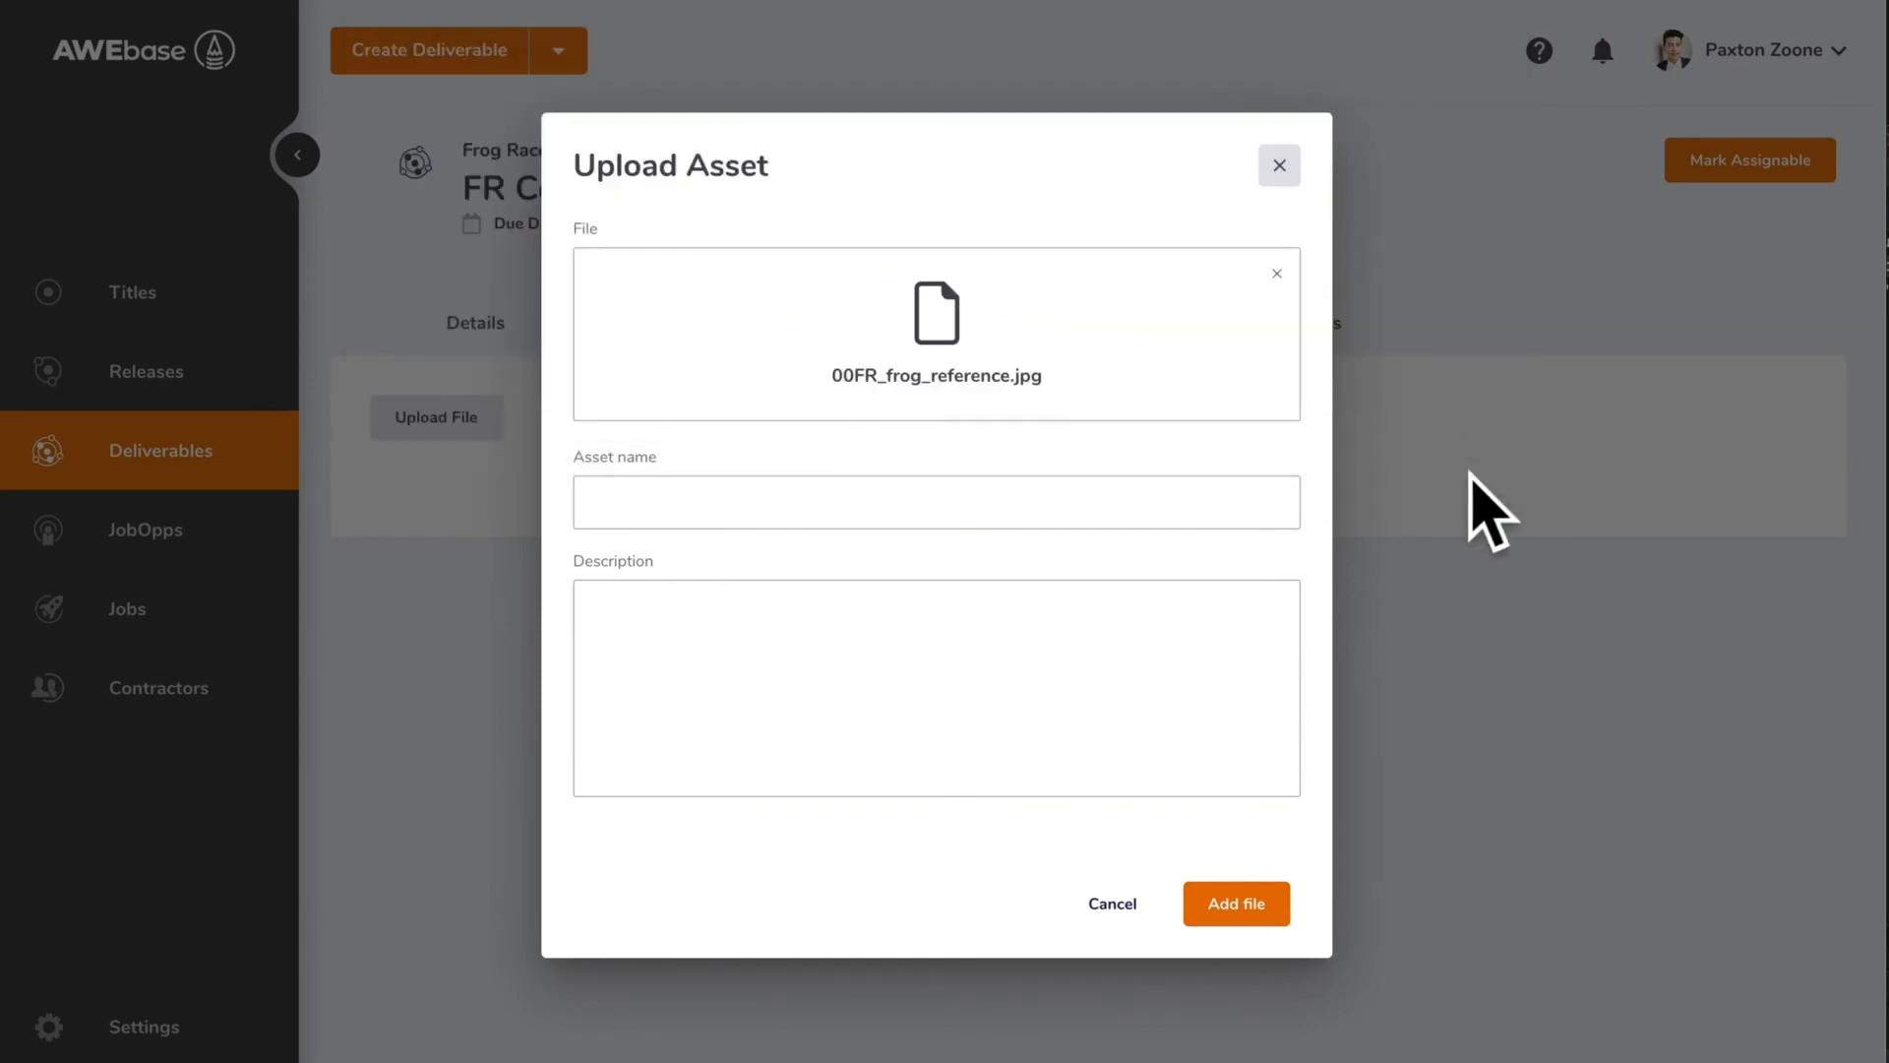
click(1276, 913)
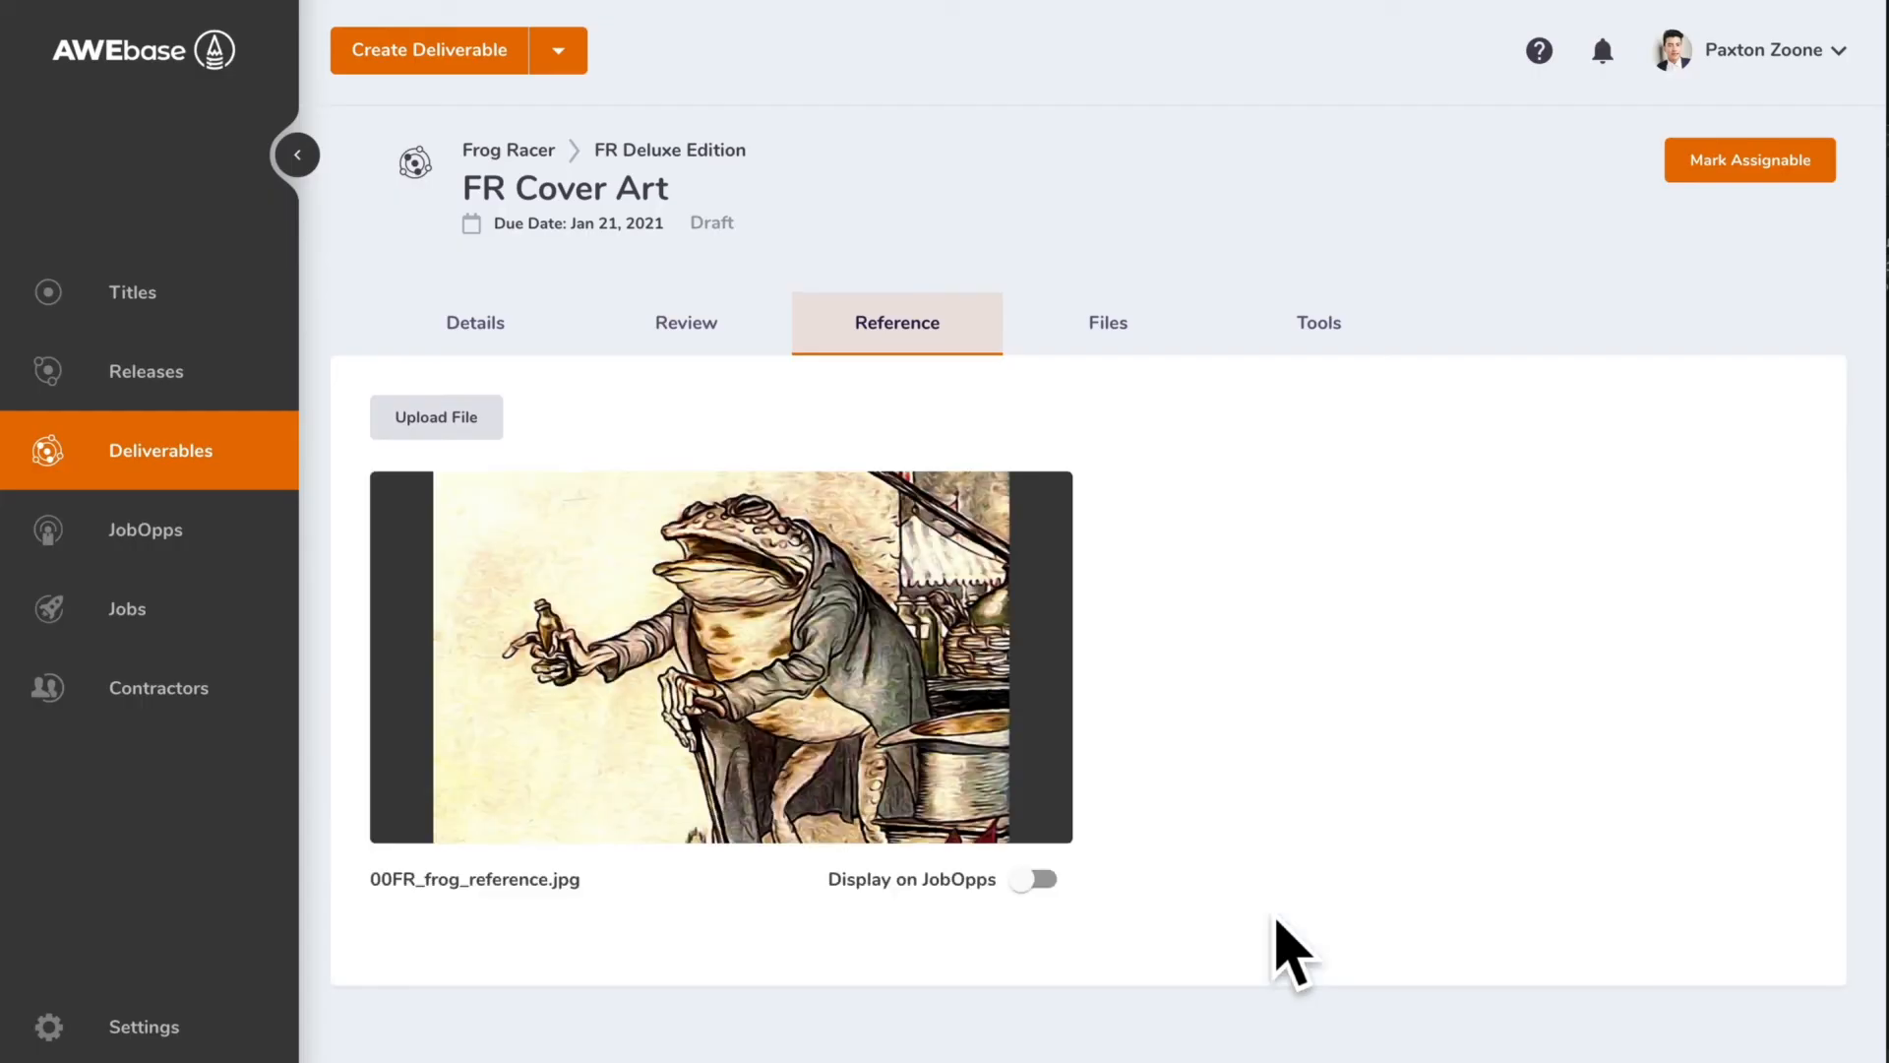
Check the deliverable's files and its tools with the audit log, and mark the deliverable assignable
click(1122, 347)
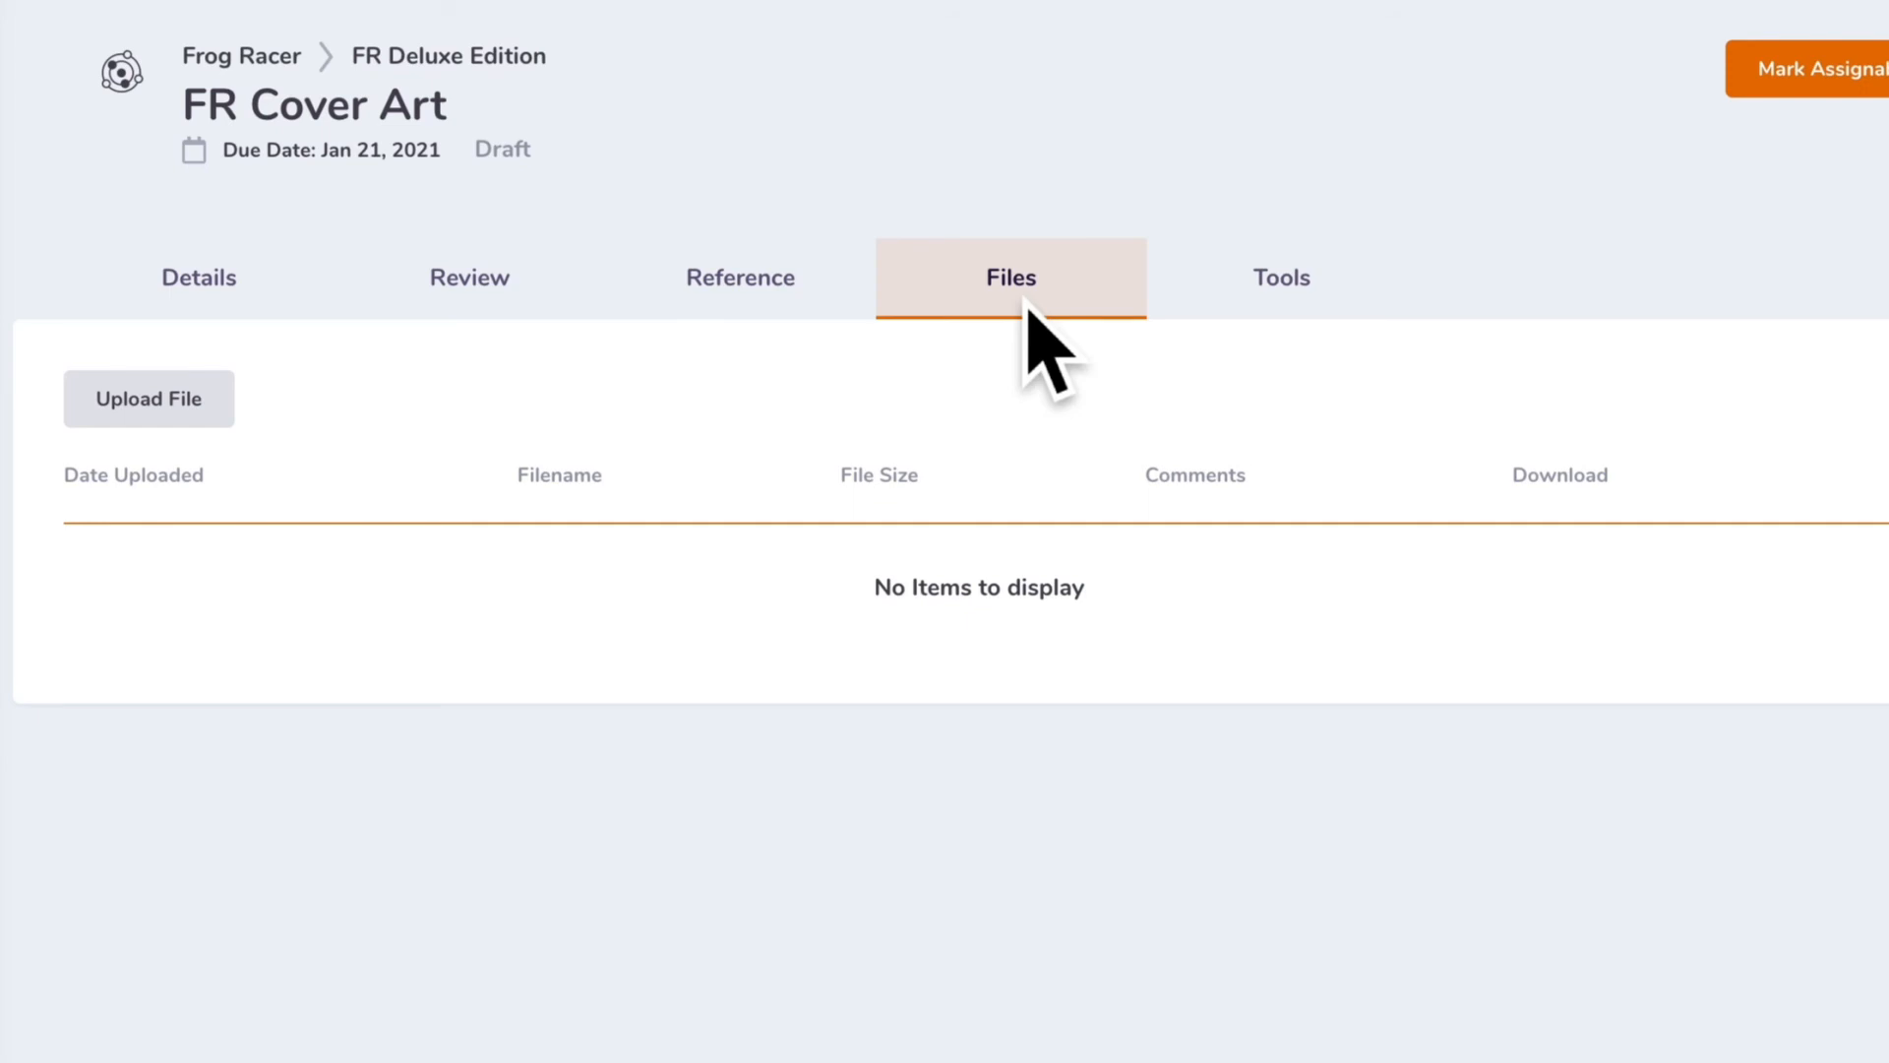
click(1297, 307)
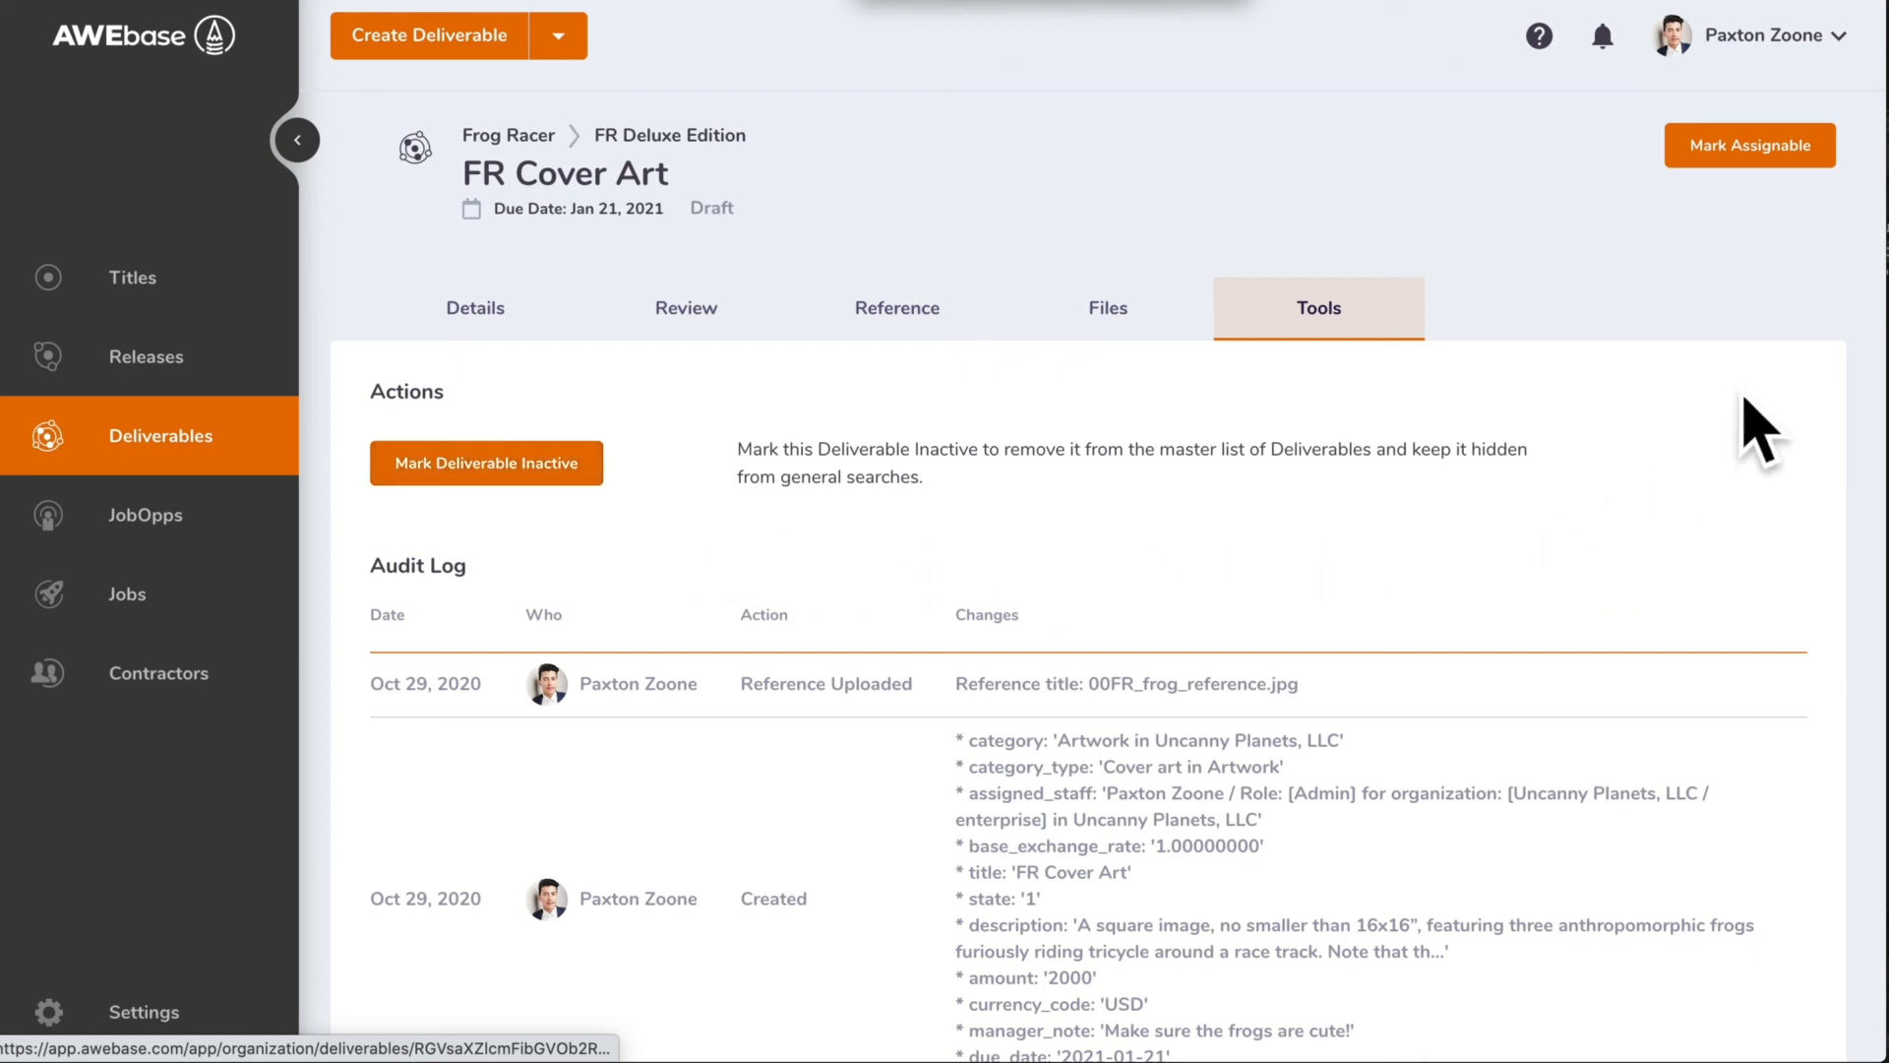
click(1724, 162)
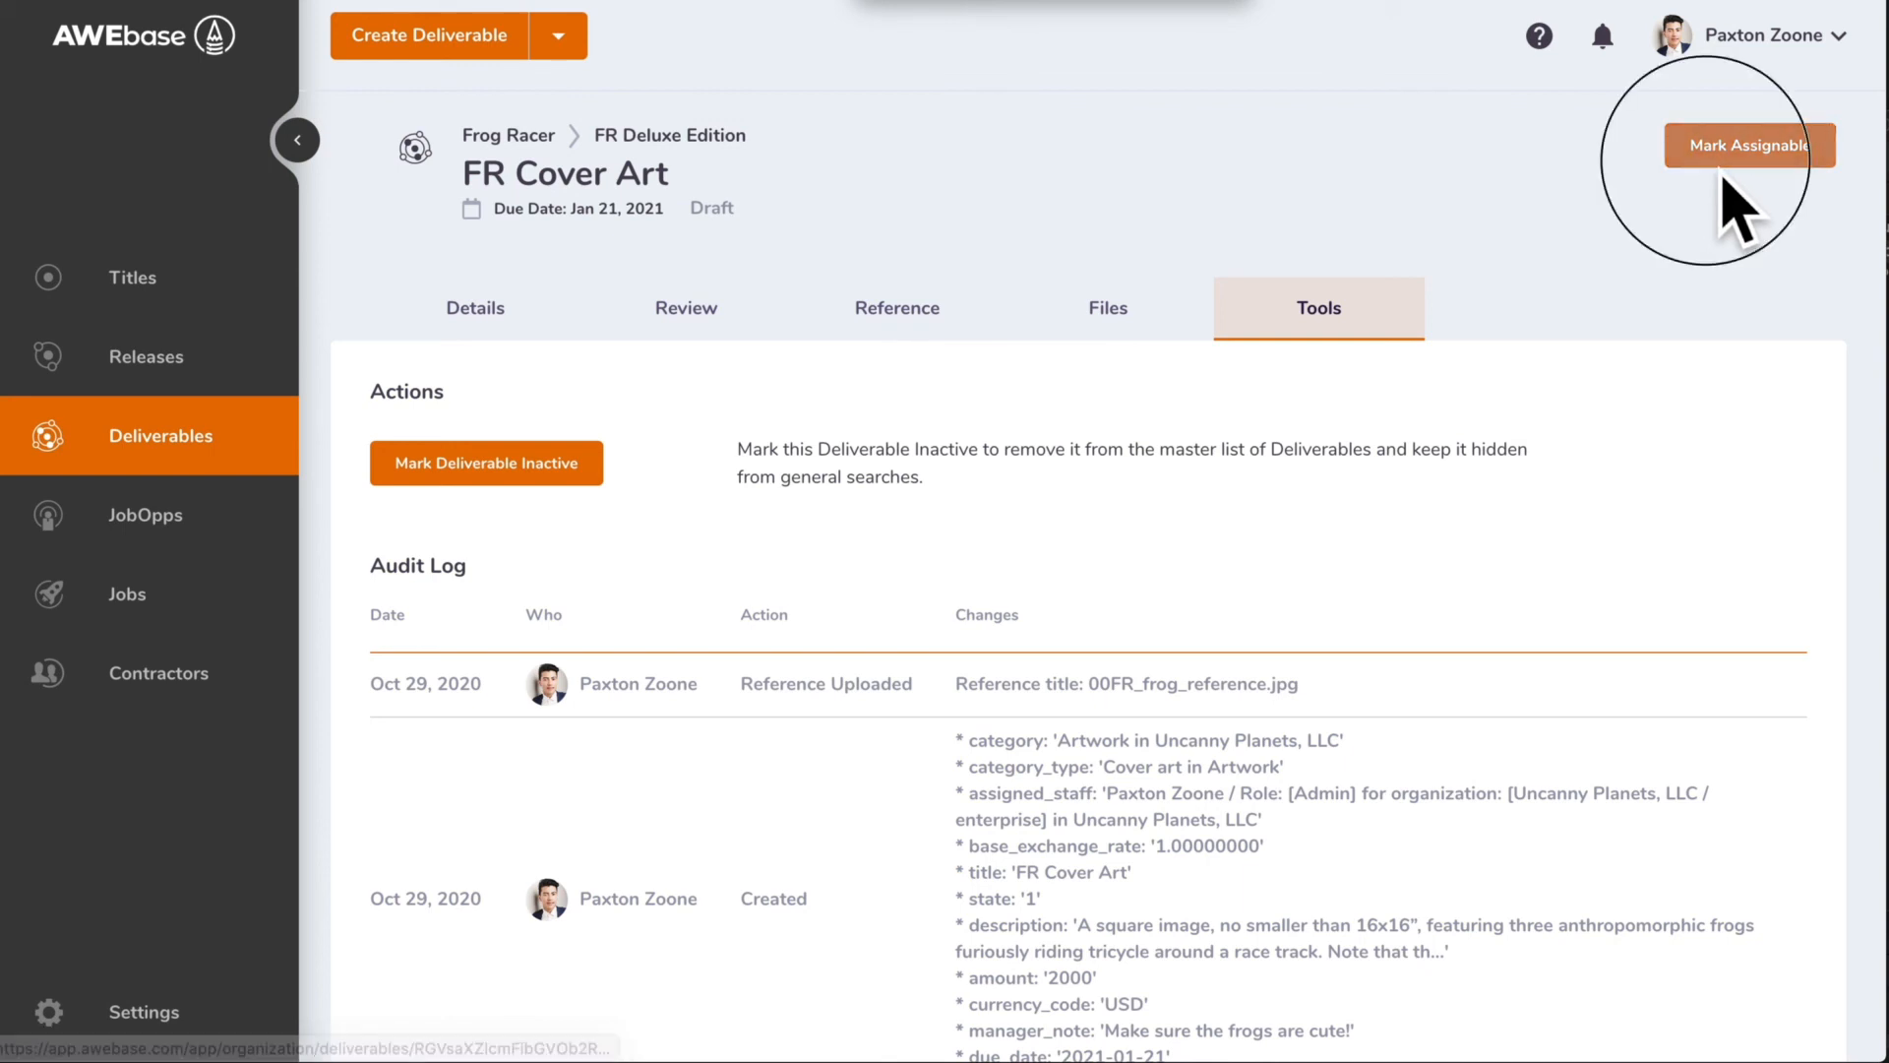